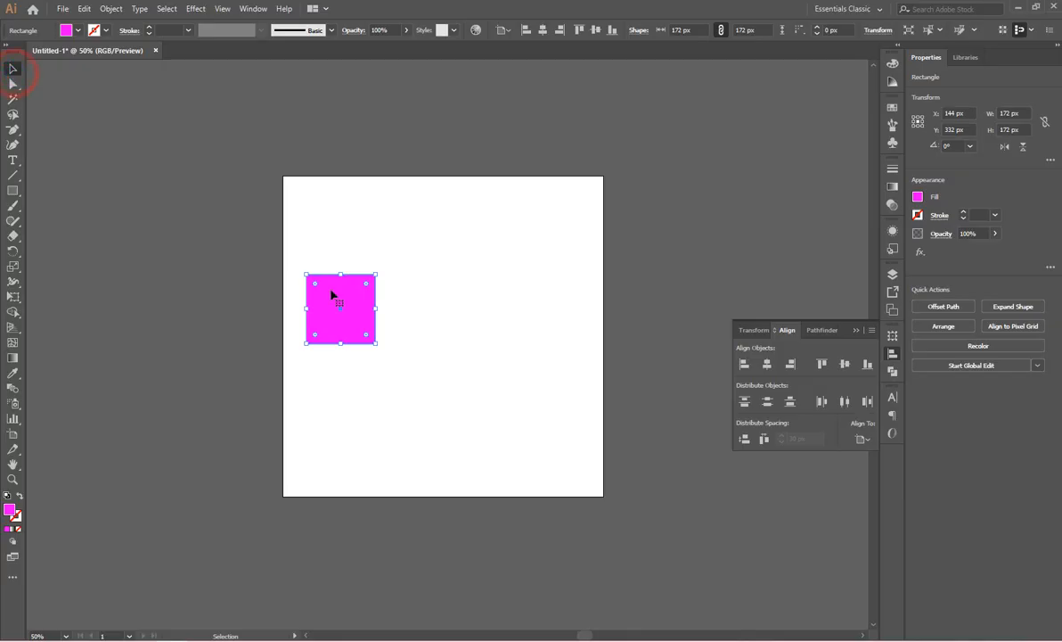
# Duplicate the magenta square twice, placing the copies in a slightly staggered row beside the original.
pyautogui.hotkey('ctrl', 'alt')
pyautogui.moveTo(331, 296); pyautogui.dragTo(510, 318)
pyautogui.click(386, 229)
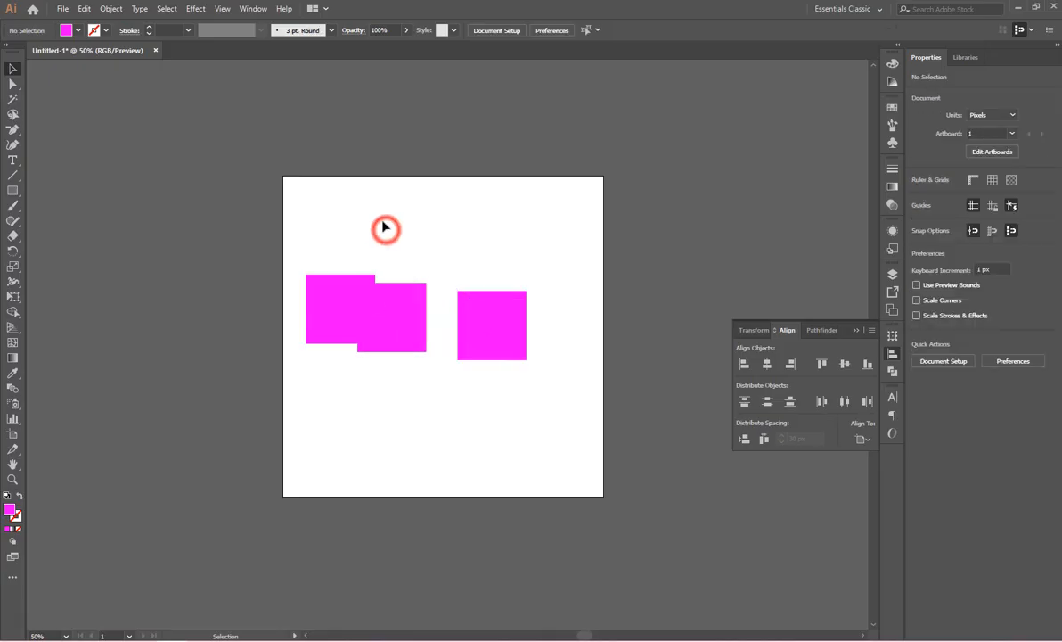
# Select all three magenta squares and set the alignment reference to Align to Selection.
pyautogui.moveTo(338, 294); pyautogui.dragTo(512, 399)
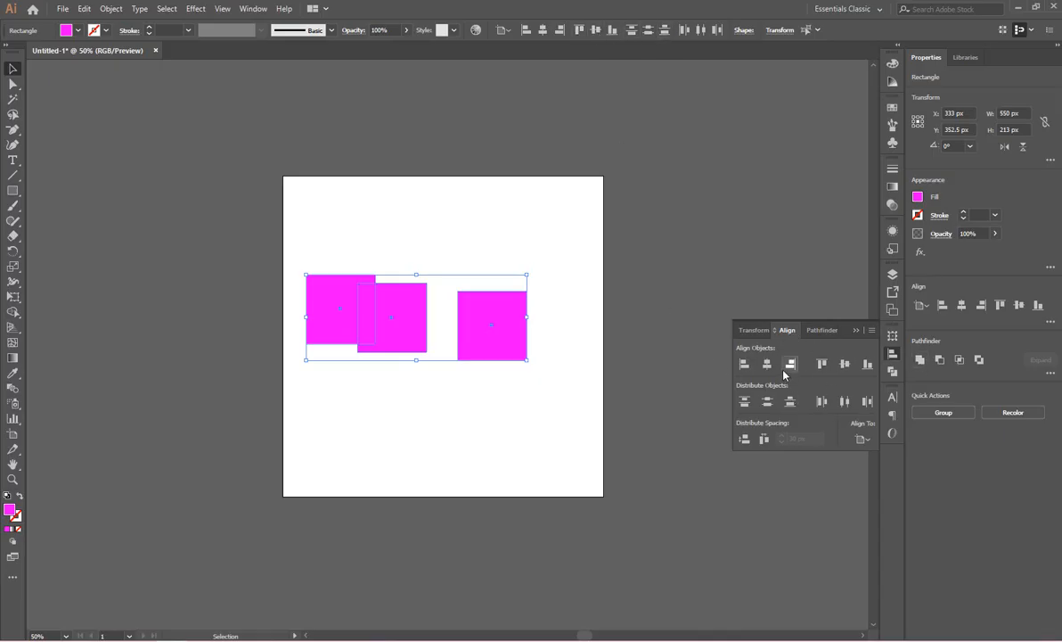
pyautogui.click(252, 10)
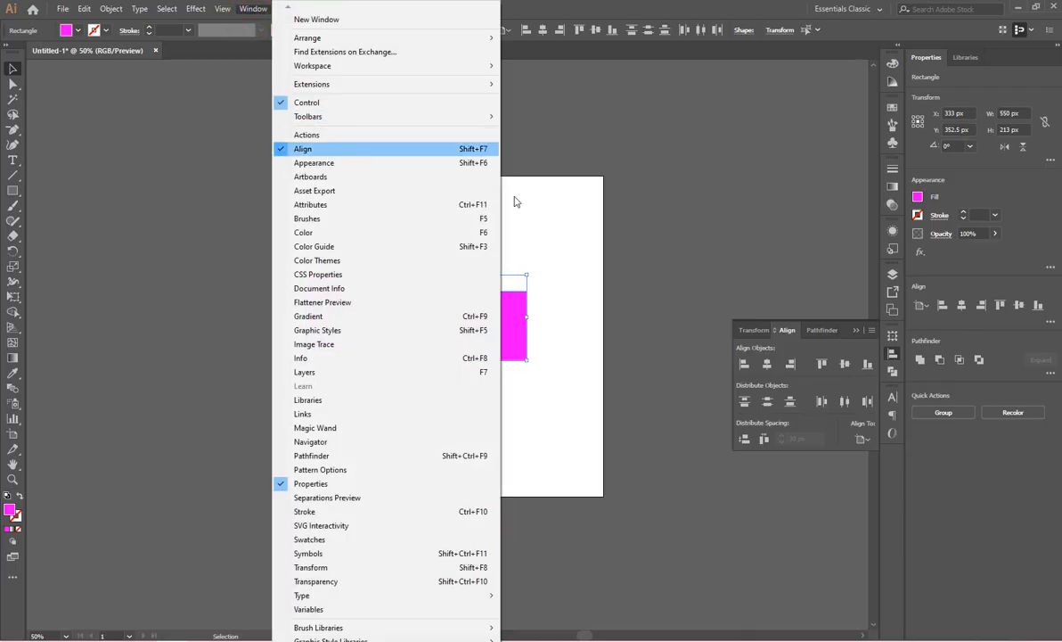
pyautogui.click(659, 237)
pyautogui.click(563, 247)
pyautogui.moveTo(566, 212); pyautogui.dragTo(311, 382)
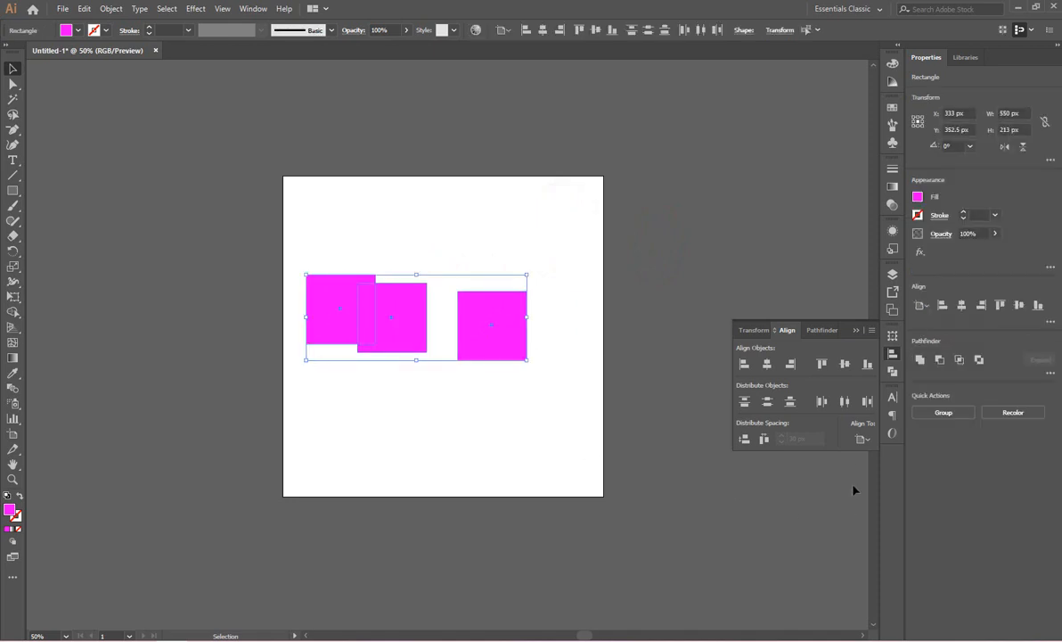
pyautogui.click(862, 440)
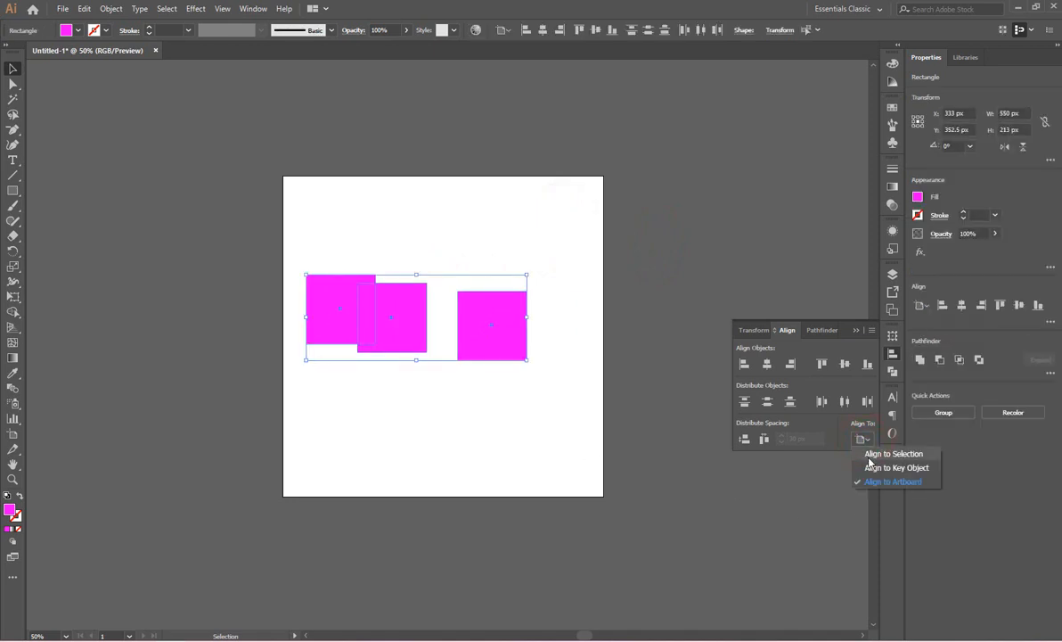
pyautogui.click(878, 455)
# Apply Vertical Align Center to the three magenta squares.
pyautogui.click(863, 440)
pyautogui.click(571, 441)
pyautogui.click(565, 417)
pyautogui.click(565, 260)
pyautogui.moveTo(572, 232); pyautogui.dragTo(374, 291)
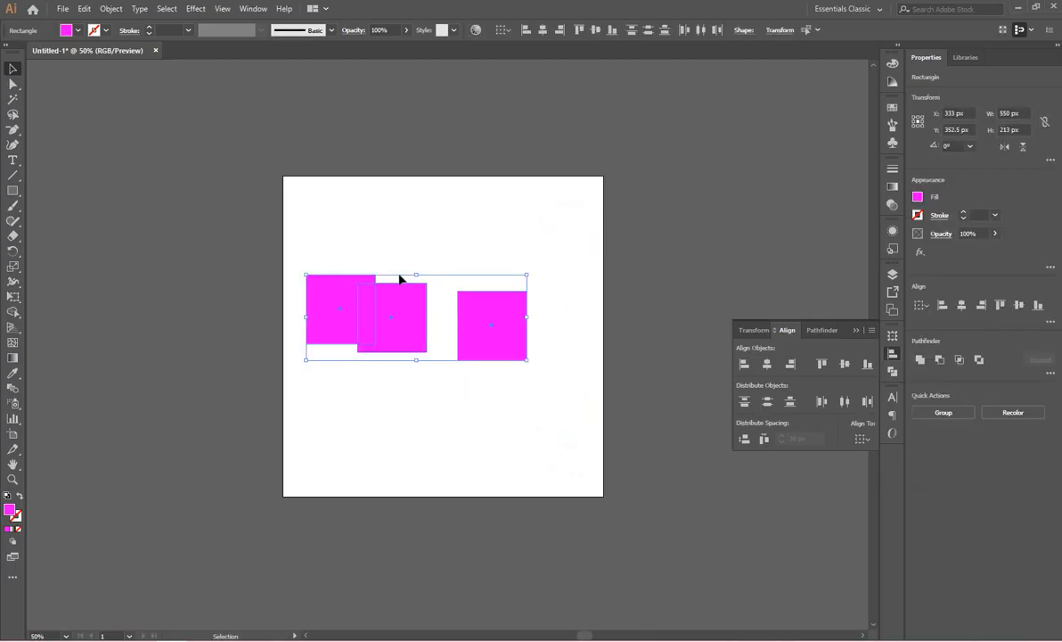
pyautogui.click(845, 364)
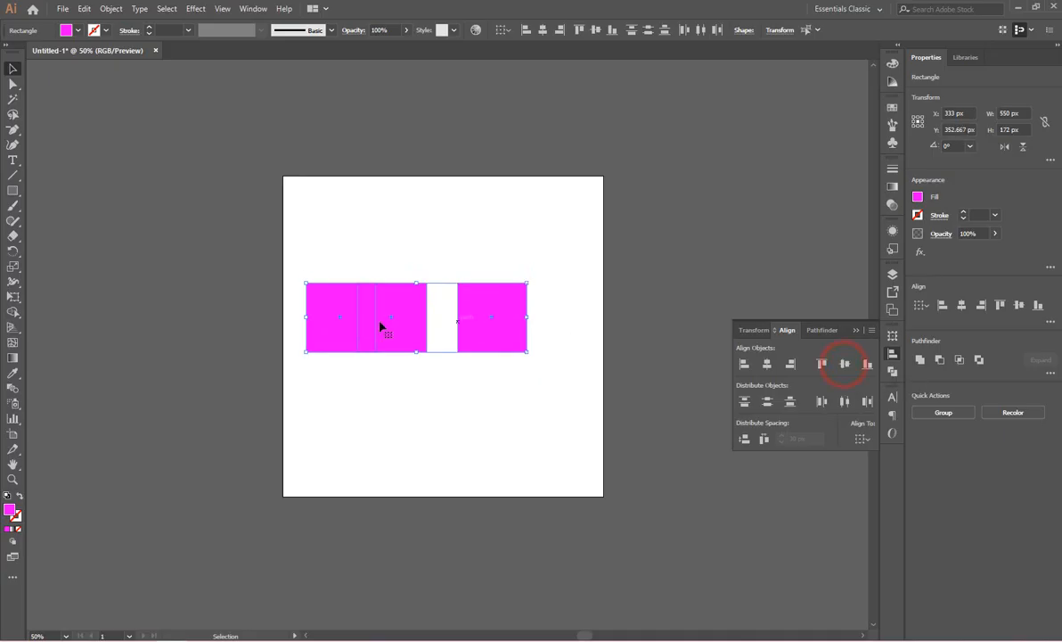
# Scatter the three squares, placing one near the artboard's lower middle, one at the upper right and one at the upper left.
pyautogui.click(584, 341)
pyautogui.moveTo(515, 330); pyautogui.dragTo(476, 449)
pyautogui.moveTo(410, 327); pyautogui.dragTo(504, 284)
pyautogui.moveTo(364, 323); pyautogui.dragTo(364, 278)
# Align the left edges of all three scattered squares relative to the selection.
pyautogui.moveTo(564, 204); pyautogui.dragTo(327, 480)
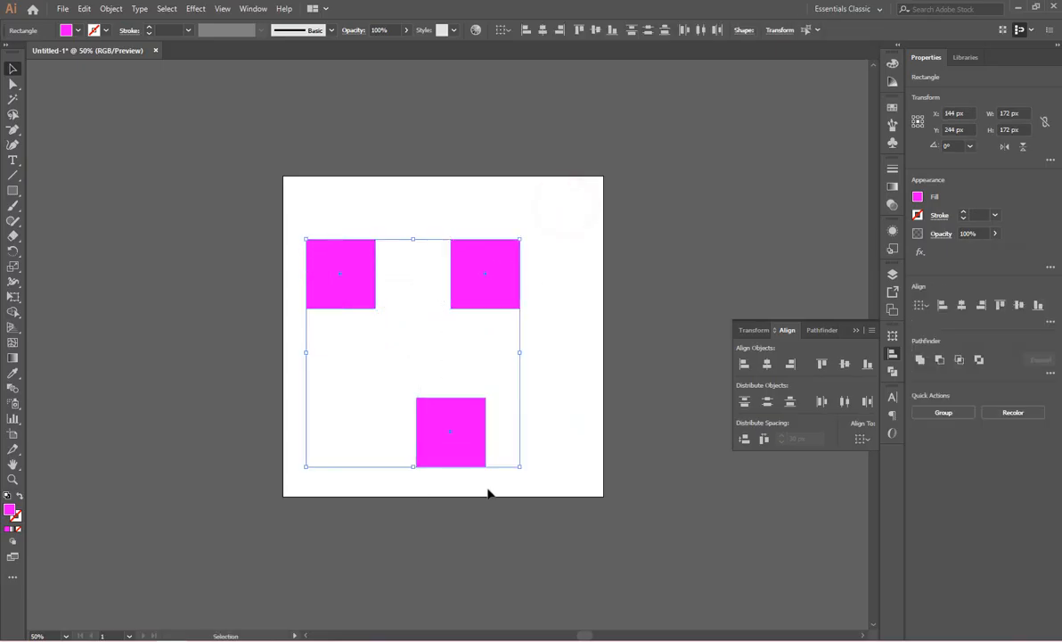
pyautogui.click(862, 439)
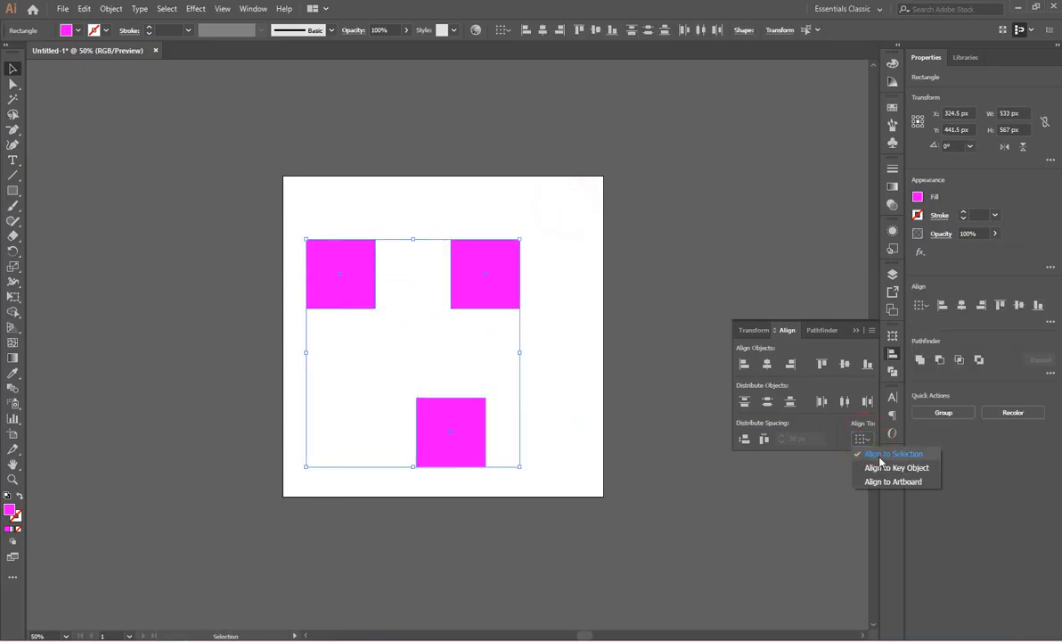
pyautogui.click(892, 458)
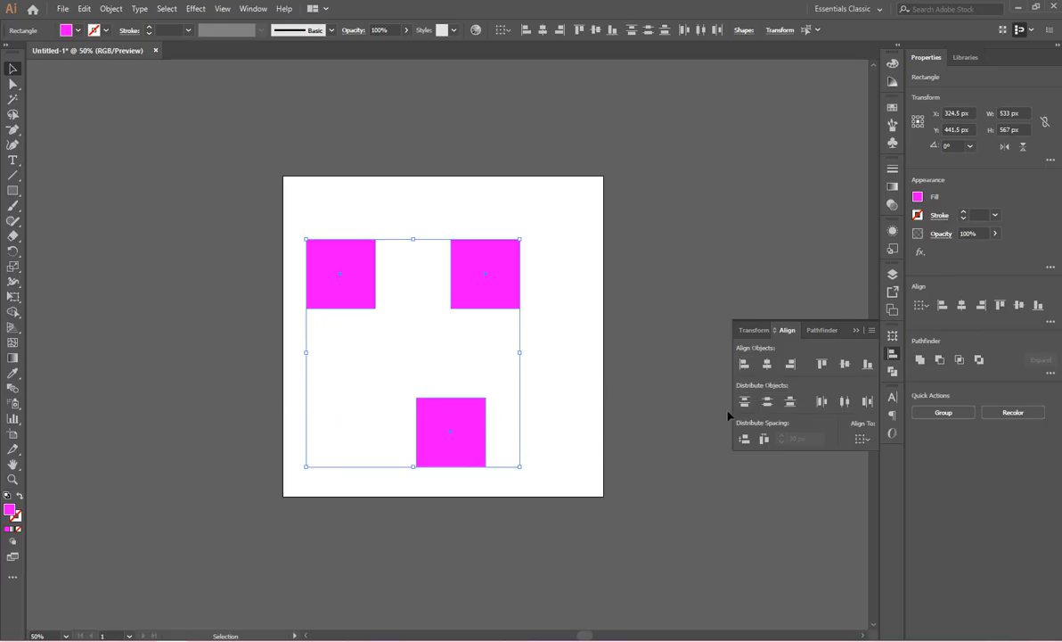
pyautogui.click(744, 365)
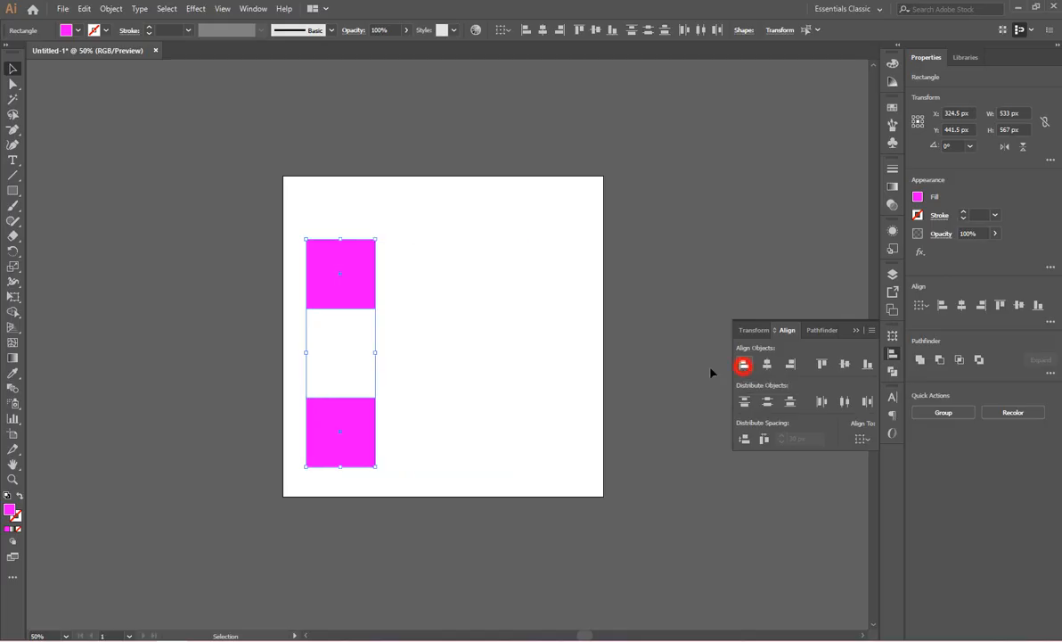
# Move the upper square out to the right at mid-height, and apply Horizontal Align Center to all three squares.
pyautogui.click(449, 349)
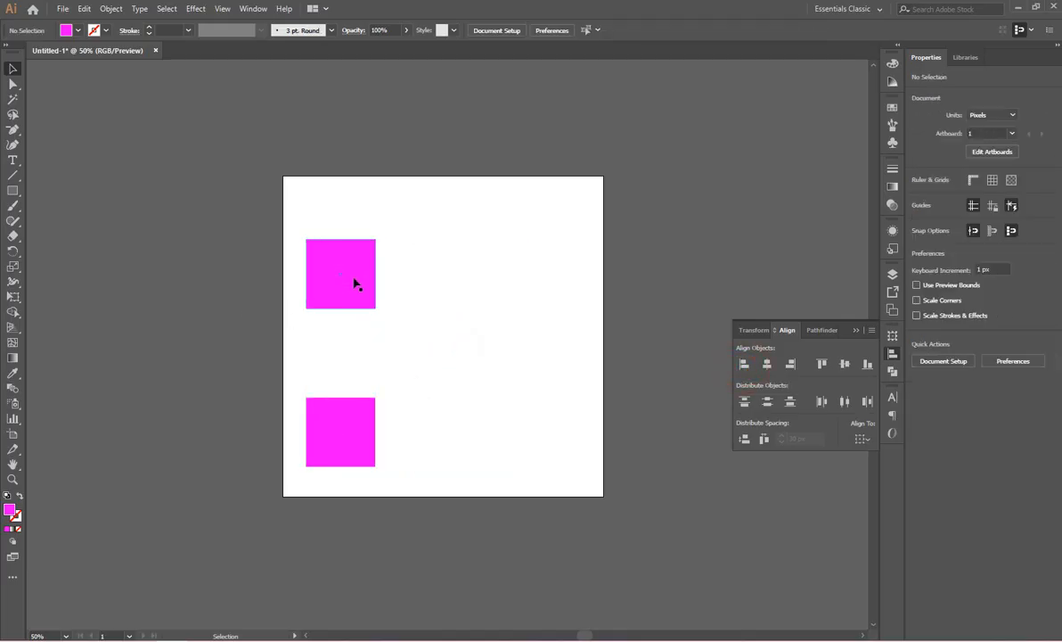
pyautogui.moveTo(354, 284); pyautogui.dragTo(497, 339)
pyautogui.moveTo(553, 220); pyautogui.dragTo(327, 479)
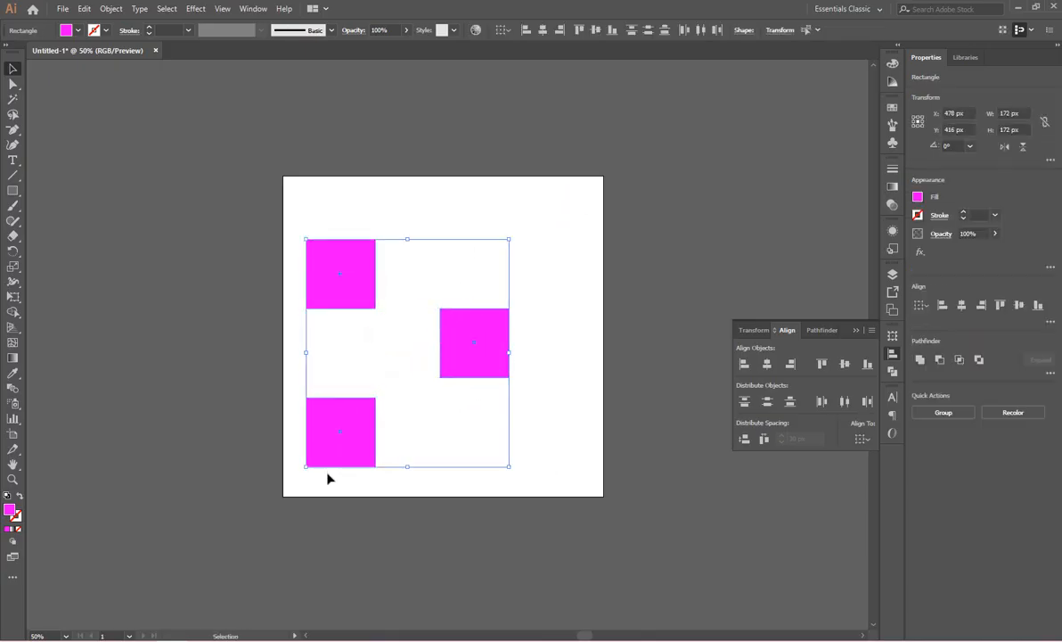
pyautogui.click(767, 364)
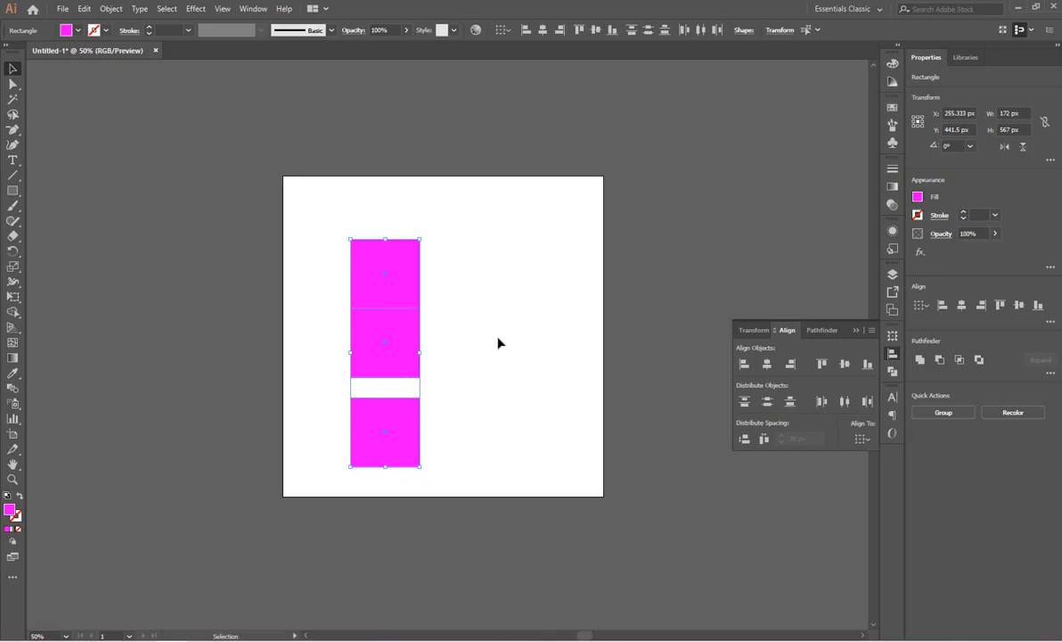
# Move the topmost square to the artboard's upper right and fill it with red.
pyautogui.click(508, 263)
pyautogui.click(311, 272)
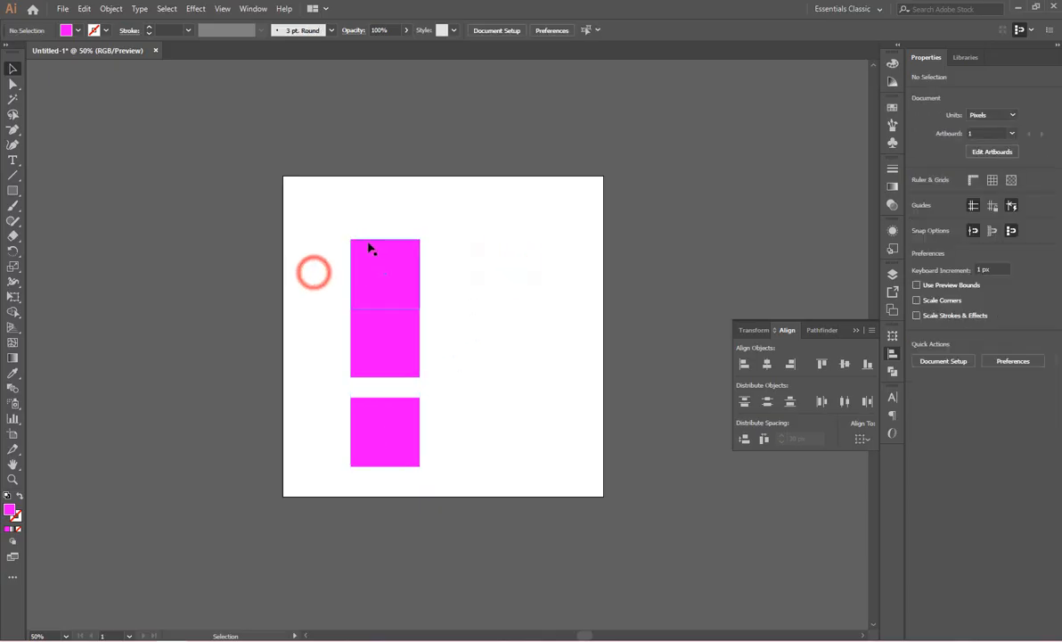
pyautogui.click(539, 310)
pyautogui.moveTo(496, 190); pyautogui.dragTo(477, 309)
pyautogui.moveTo(403, 268); pyautogui.dragTo(504, 252)
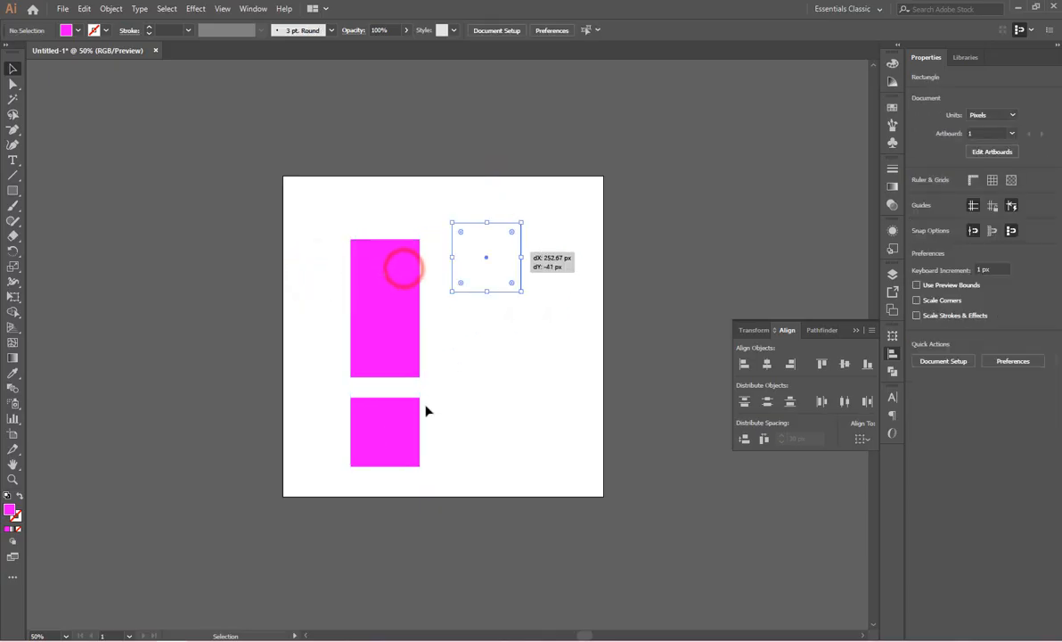
pyautogui.click(77, 30)
pyautogui.click(100, 50)
pyautogui.click(491, 362)
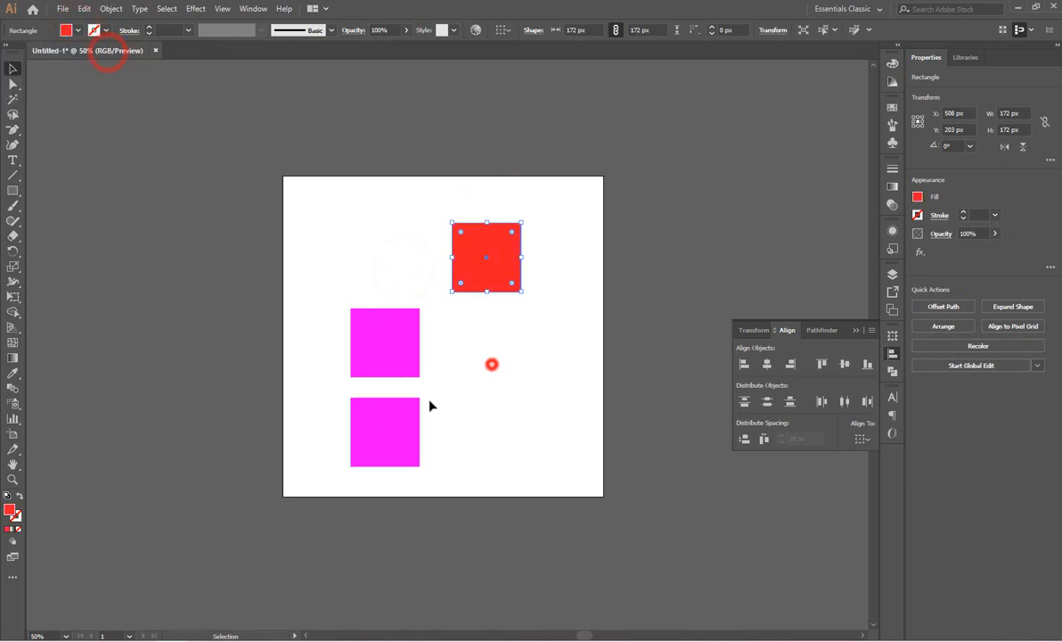
# Fill the lowest magenta square with green.
pyautogui.click(403, 417)
pyautogui.click(77, 31)
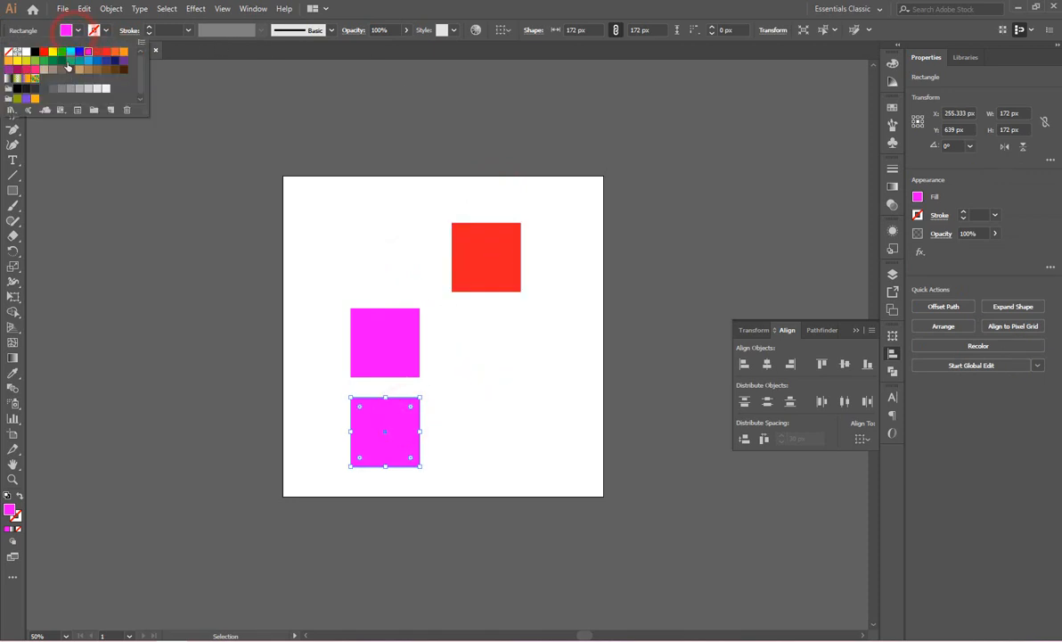
pyautogui.click(62, 50)
pyautogui.click(524, 386)
# Center-align the red, magenta and green squares horizontally and vertically so they stack on each other.
pyautogui.click(555, 292)
pyautogui.moveTo(567, 199); pyautogui.dragTo(343, 454)
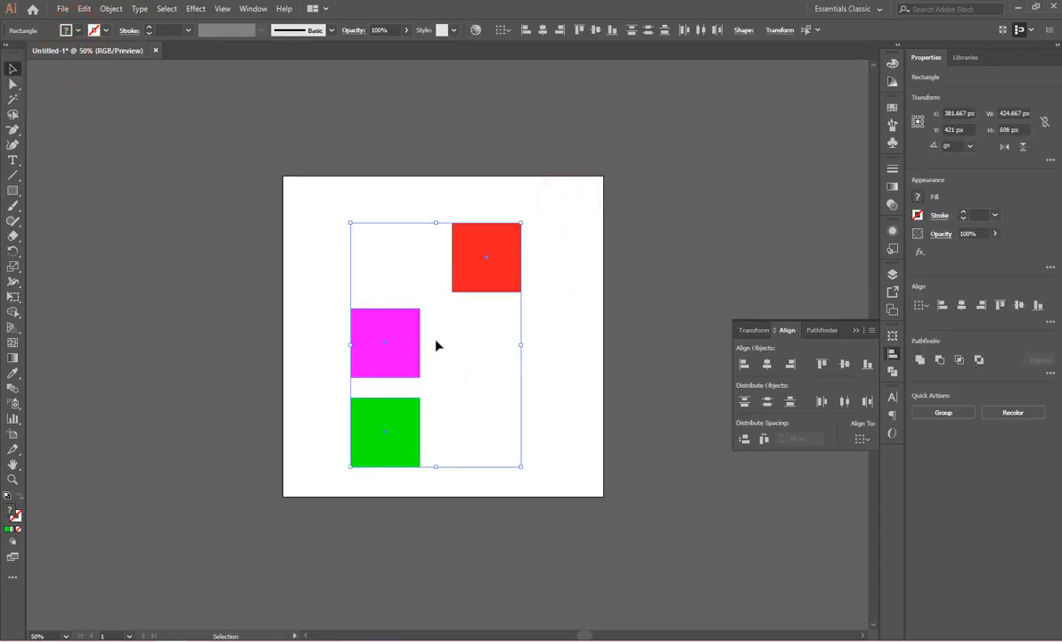
pyautogui.click(767, 364)
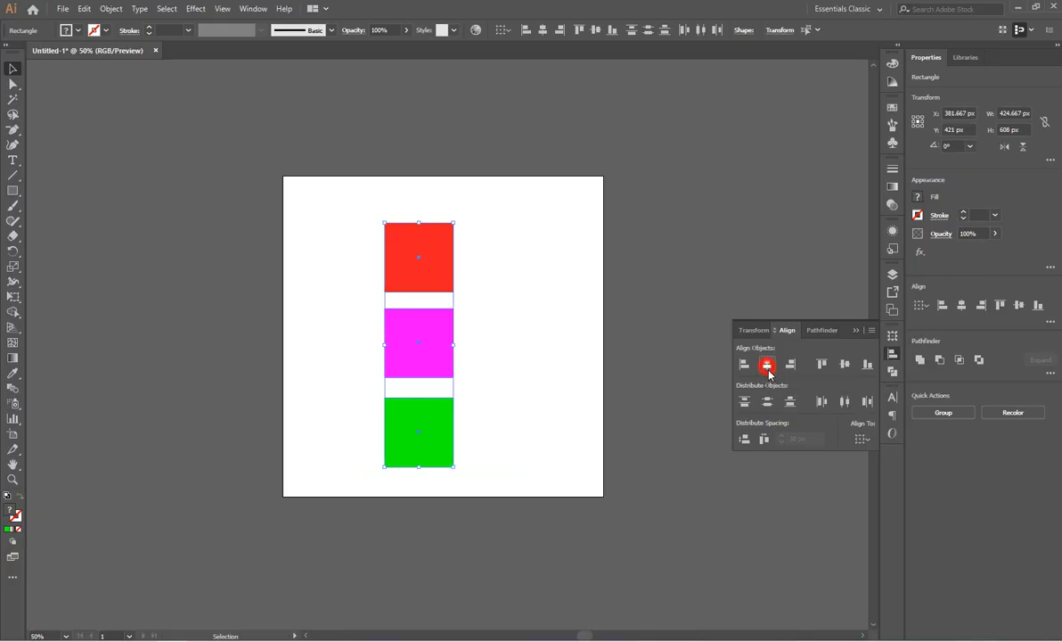
pyautogui.click(844, 365)
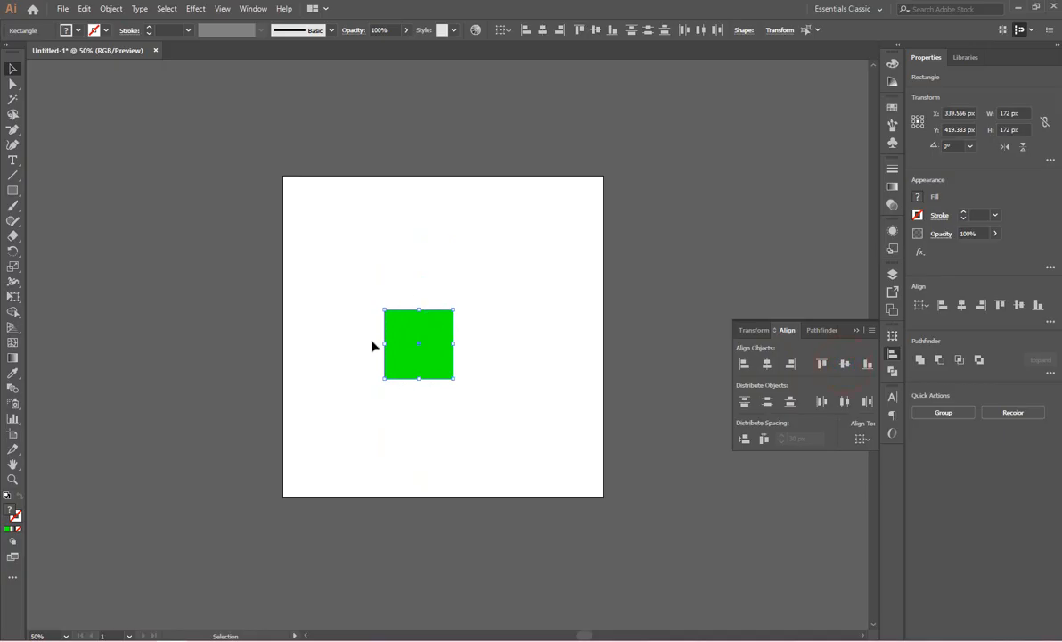
# Spread the stacked squares, moving green to the artboard's lower right, magenta to the upper left and red below magenta.
pyautogui.click(503, 415)
pyautogui.moveTo(437, 358); pyautogui.dragTo(543, 430)
pyautogui.click(525, 334)
pyautogui.moveTo(428, 343); pyautogui.dragTo(367, 248)
pyautogui.moveTo(442, 324); pyautogui.dragTo(379, 361)
pyautogui.click(446, 318)
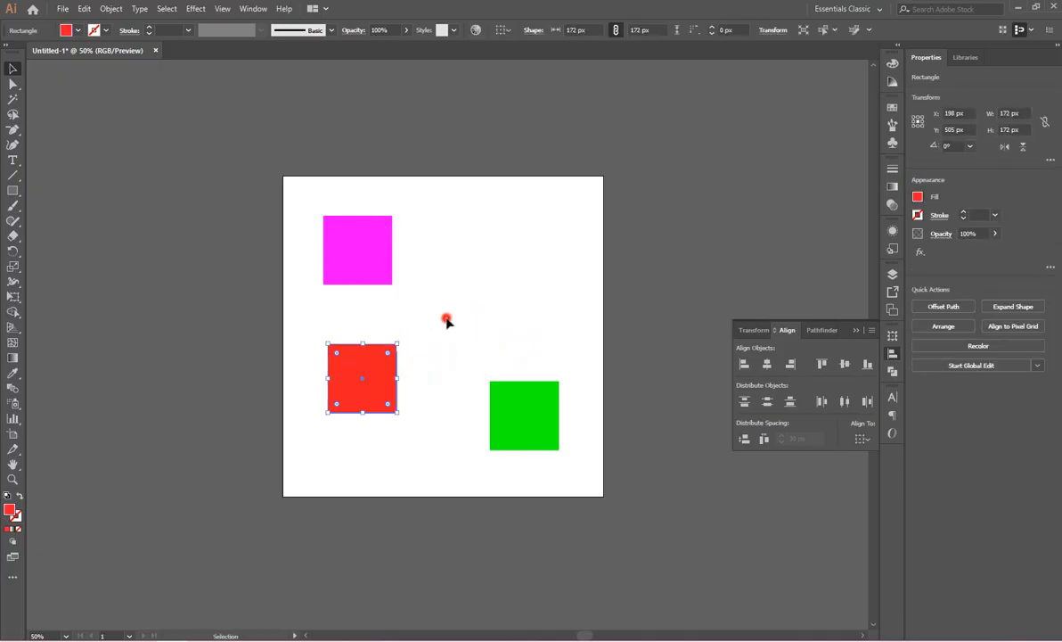
pyautogui.click(527, 243)
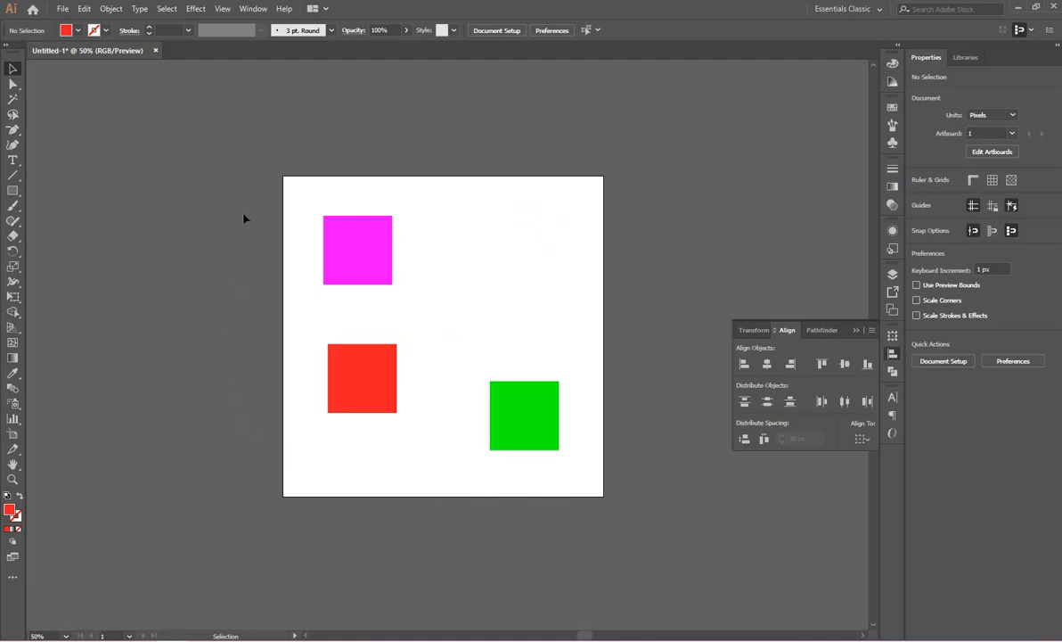
# Switch the alignment reference to Align to Artboard and center the green square horizontally and vertically on it.
pyautogui.click(862, 439)
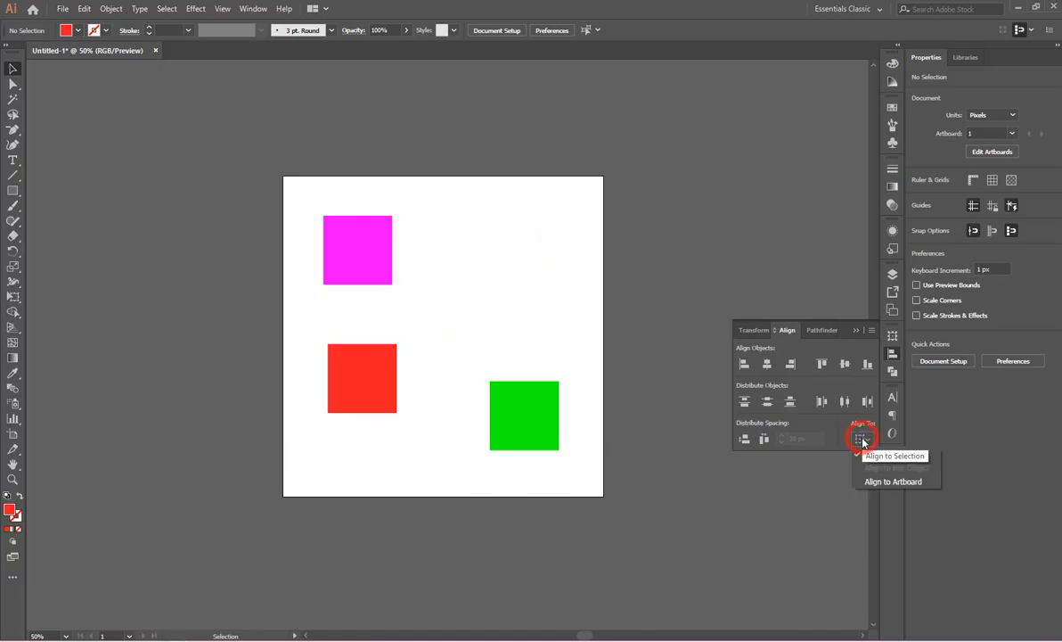
pyautogui.click(889, 482)
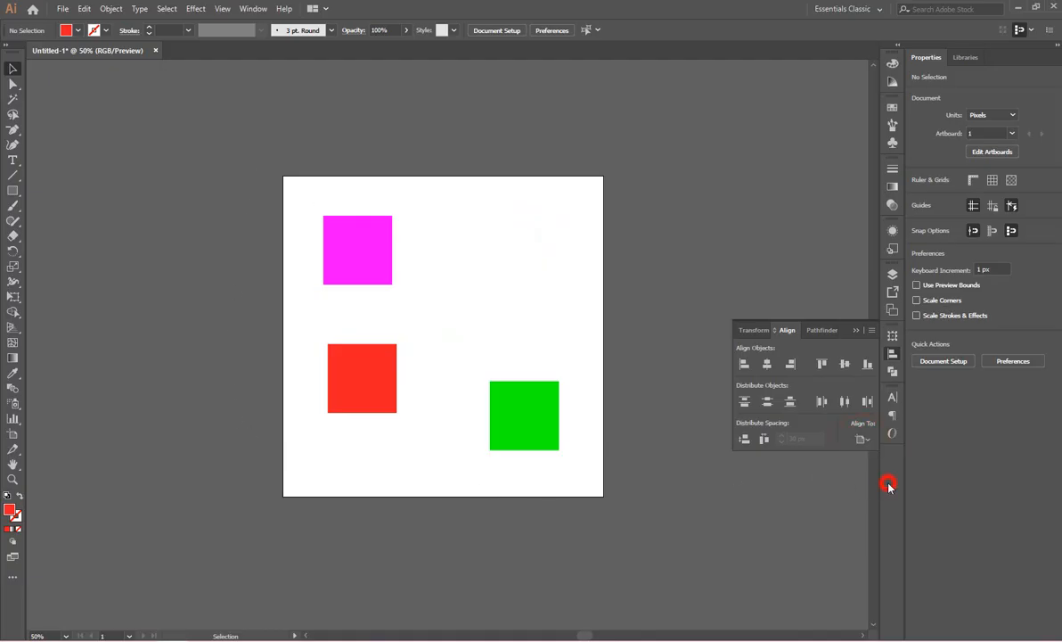
pyautogui.click(550, 417)
pyautogui.click(768, 363)
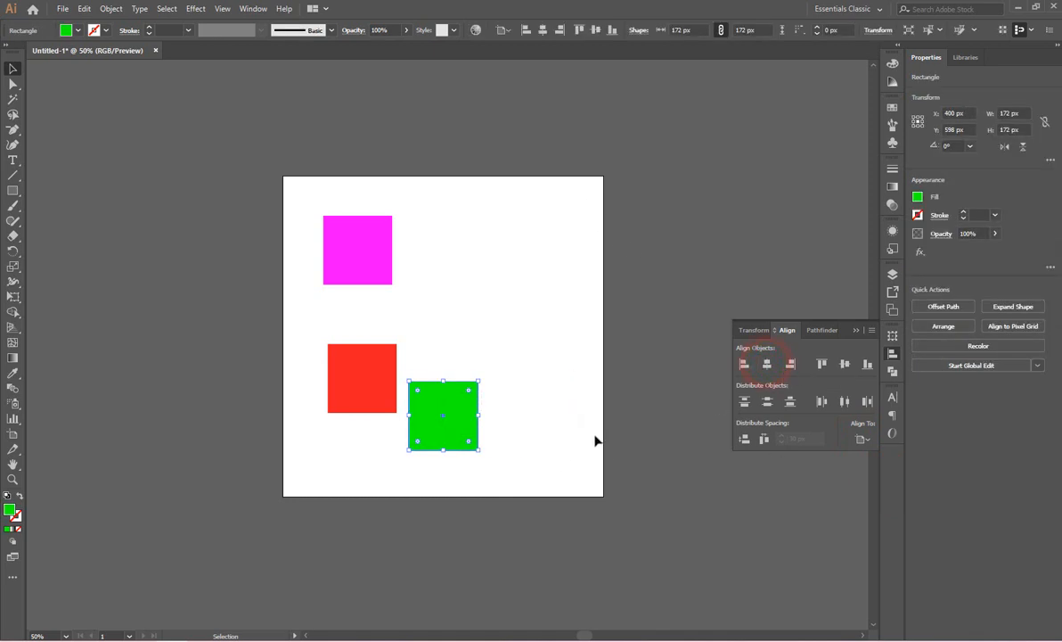
pyautogui.click(844, 363)
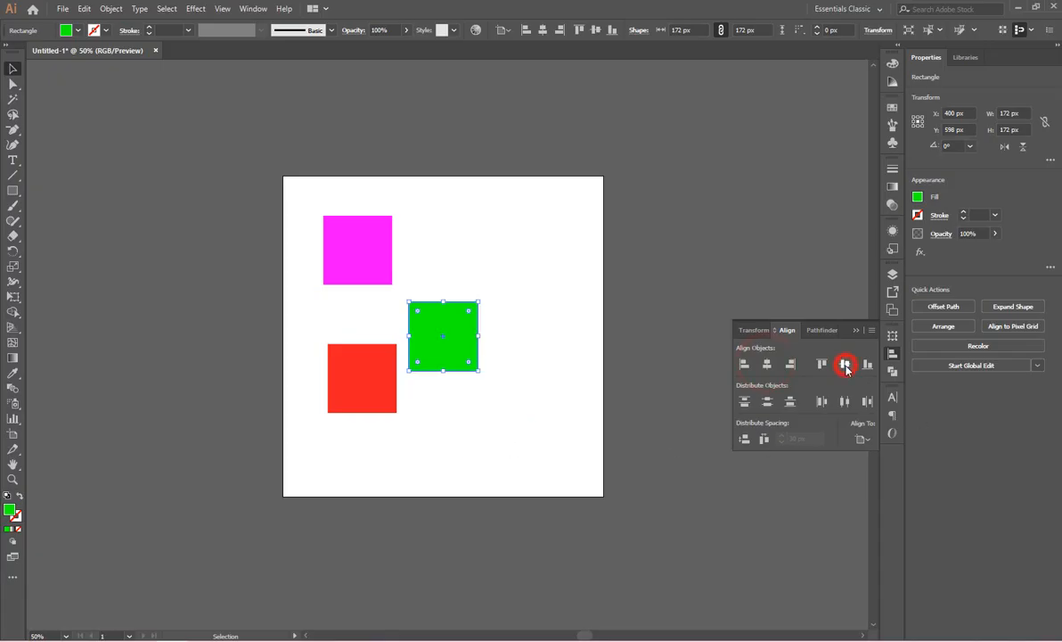
pyautogui.click(536, 432)
# Center all three squares horizontally and vertically on the artboard.
pyautogui.moveTo(270, 190); pyautogui.dragTo(511, 433)
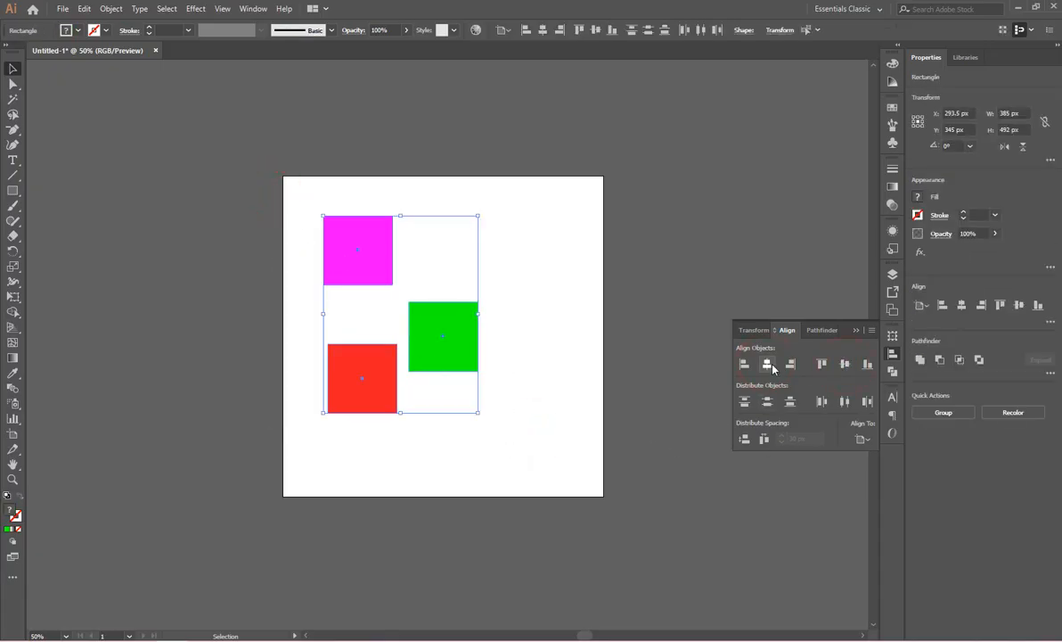
pyautogui.click(768, 364)
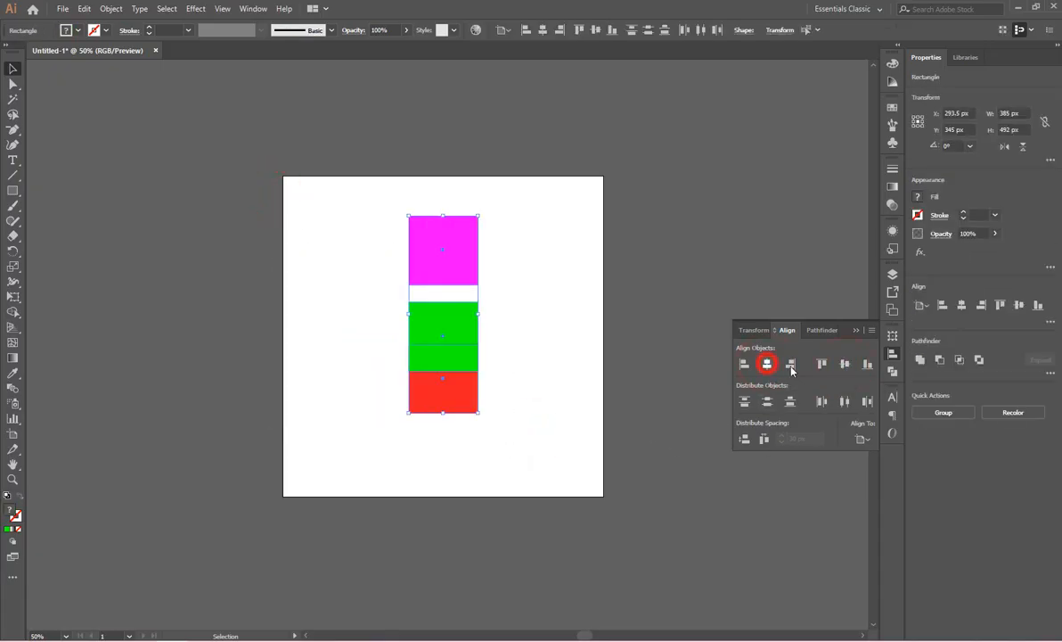
pyautogui.click(844, 366)
pyautogui.click(606, 396)
pyautogui.click(515, 368)
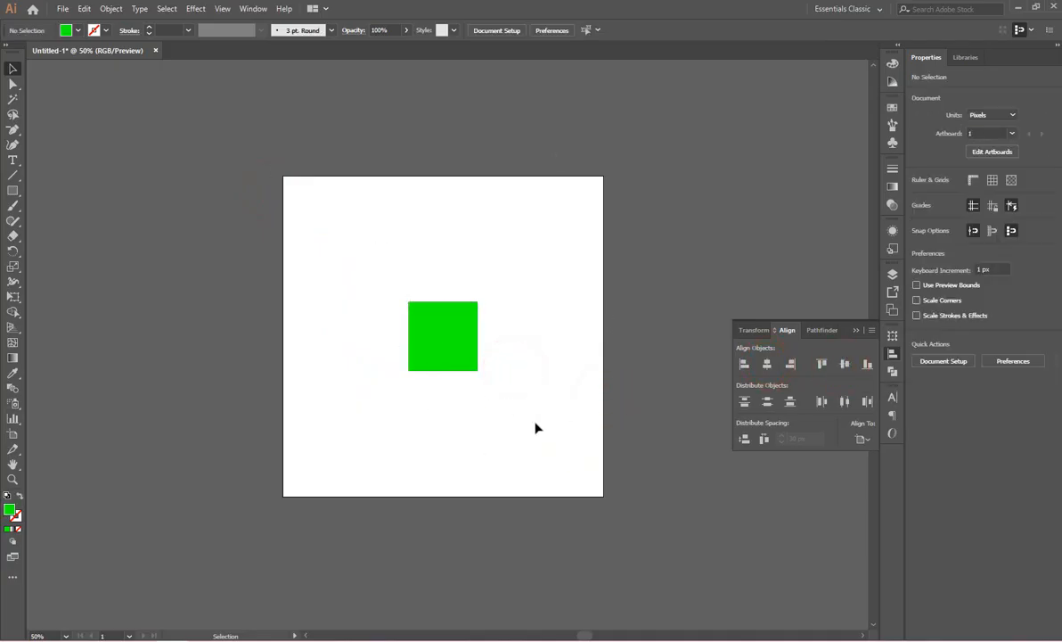
# Separate the stacked squares vertically, with red across the artboard's top edge, green below it and magenta near the bottom.
pyautogui.moveTo(460, 352); pyautogui.dragTo(443, 299)
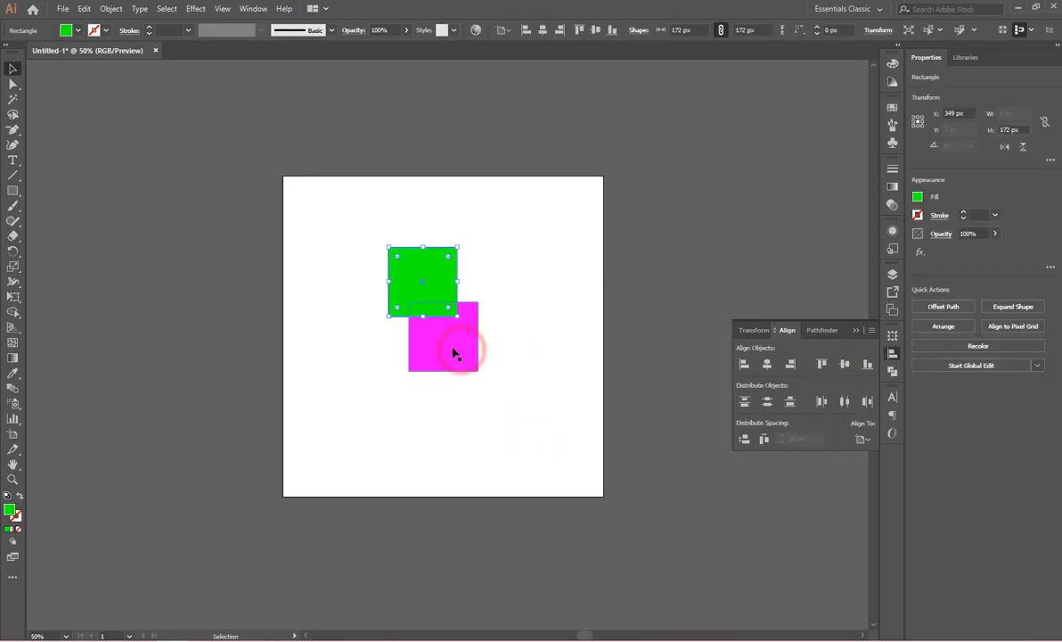
pyautogui.moveTo(460, 353); pyautogui.dragTo(444, 204)
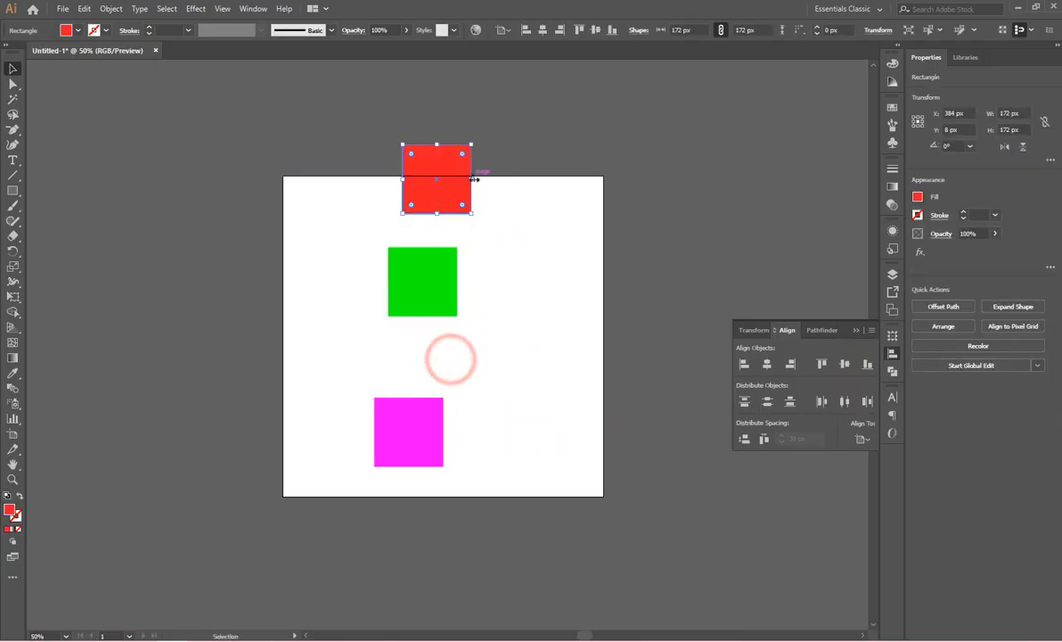
# Align all three squares to the artboard's left edge, keeping Align to Artboard as the reference.
pyautogui.moveTo(514, 161); pyautogui.dragTo(403, 467)
pyautogui.click(861, 439)
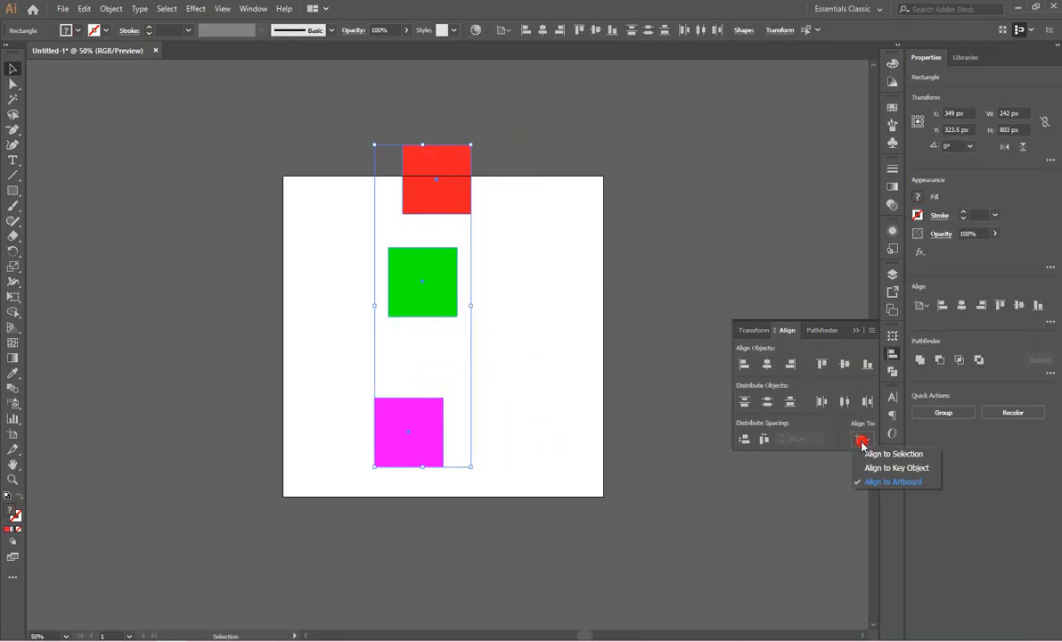
pyautogui.click(875, 482)
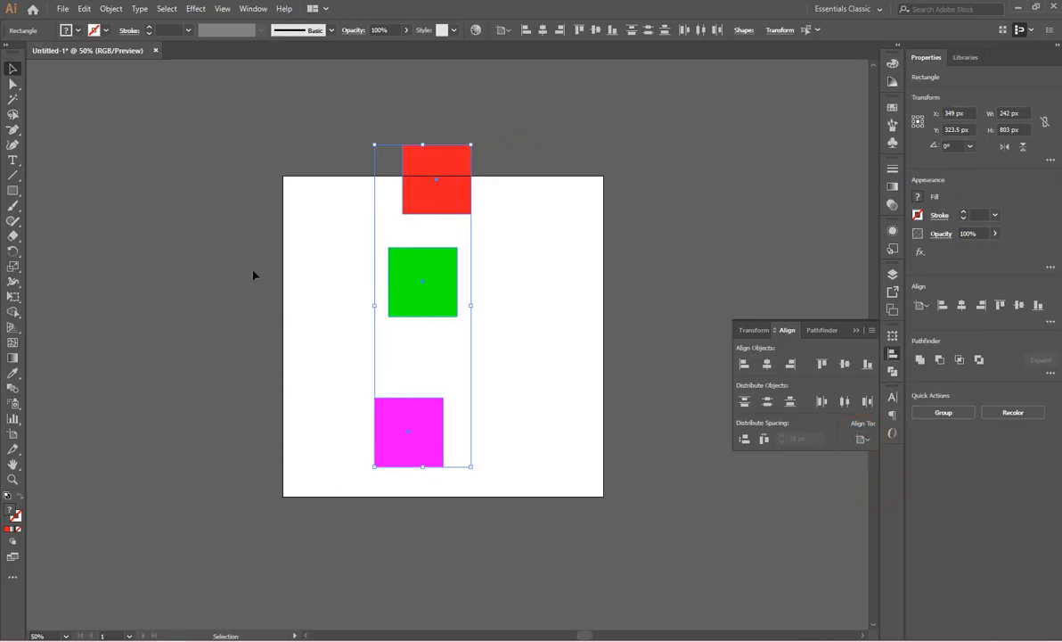
pyautogui.click(741, 364)
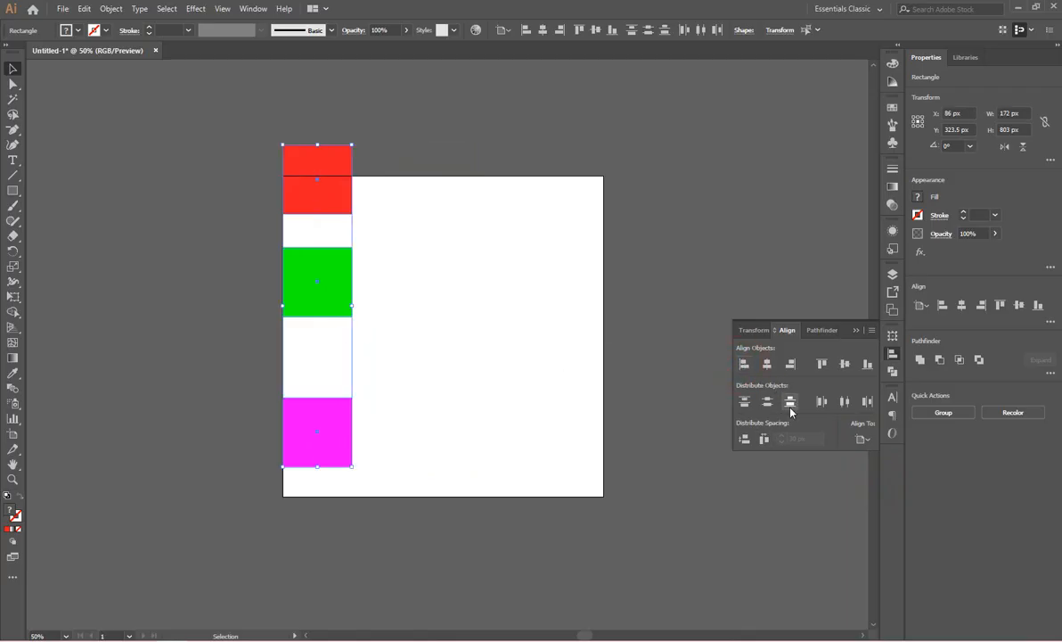
# Align all three squares to the artboard's right edge and top edge.
pyautogui.click(790, 364)
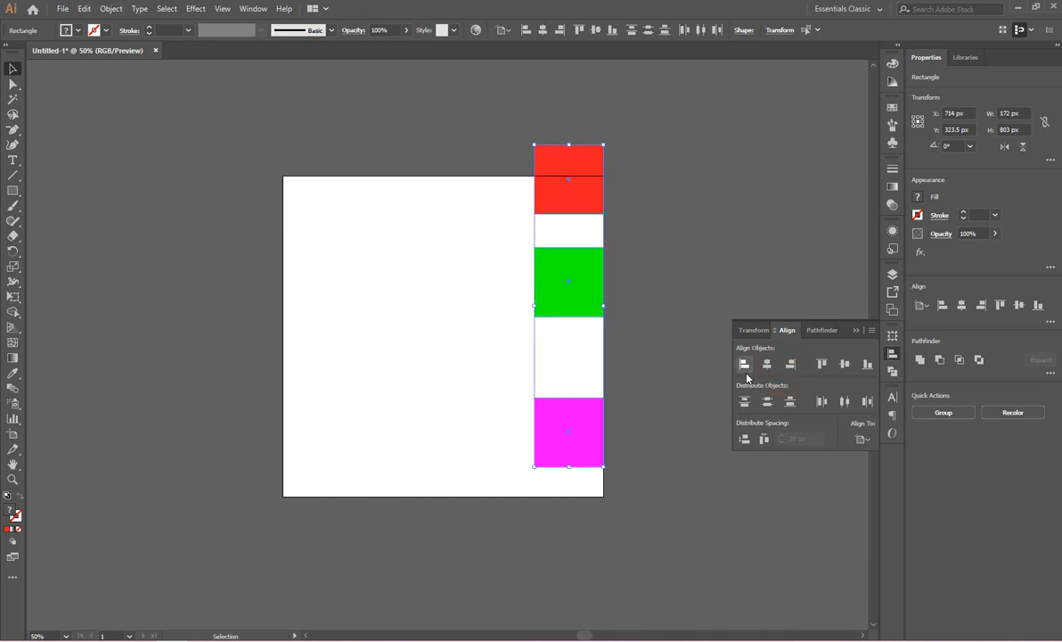
pyautogui.click(820, 366)
pyautogui.click(580, 310)
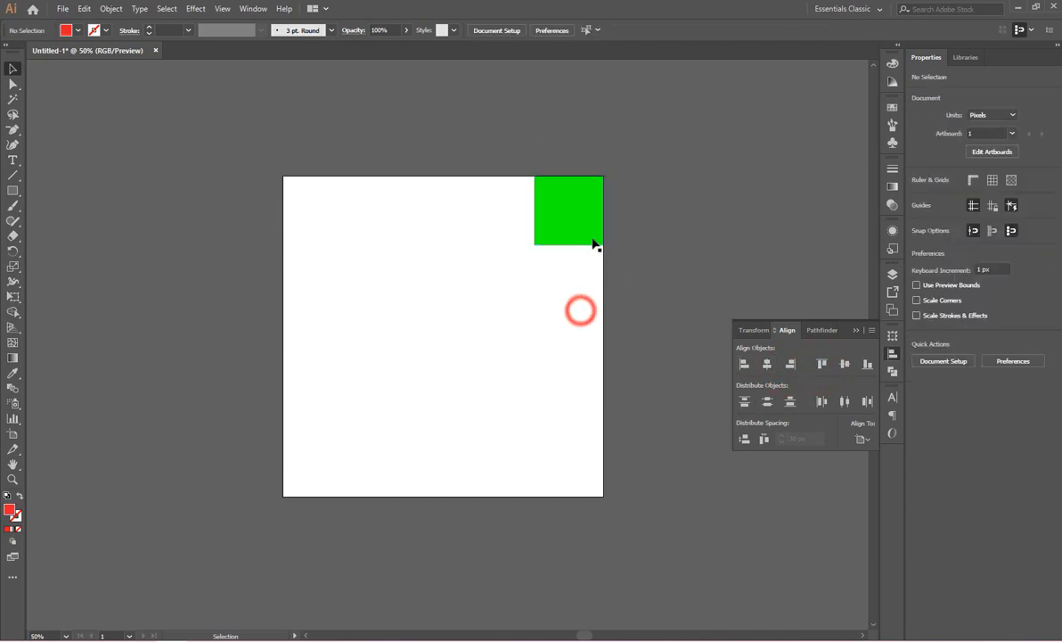
# Spread the green and magenta squares away from the red one, and align all three to the artboard's top edge.
pyautogui.moveTo(595, 227); pyautogui.dragTo(469, 224)
pyautogui.moveTo(565, 227); pyautogui.dragTo(329, 356)
pyautogui.click(414, 425)
pyautogui.moveTo(235, 138); pyautogui.dragTo(618, 452)
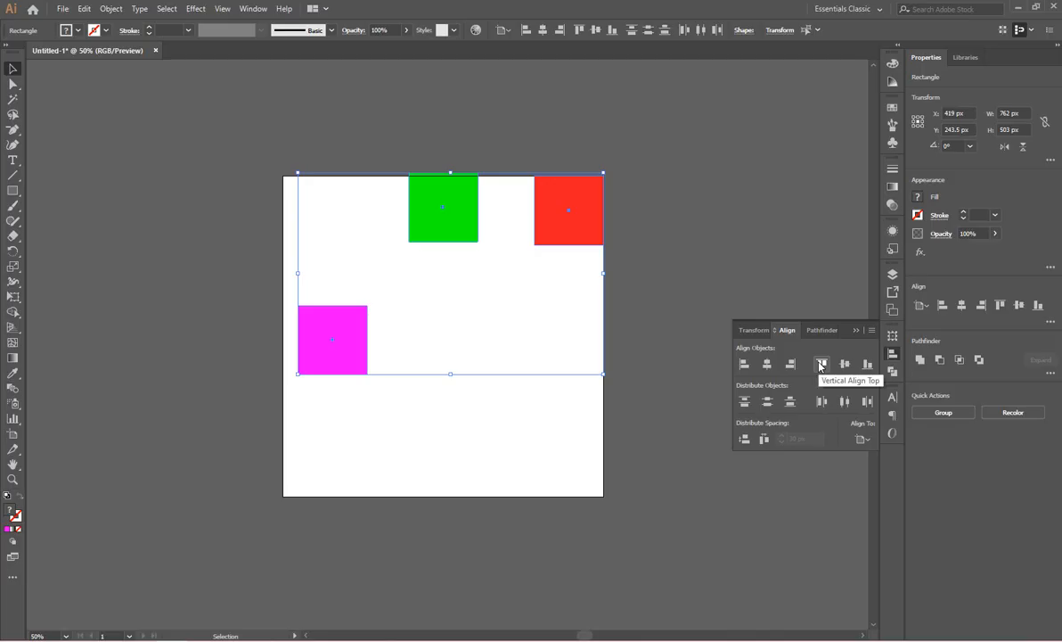
pyautogui.click(820, 365)
pyautogui.click(355, 315)
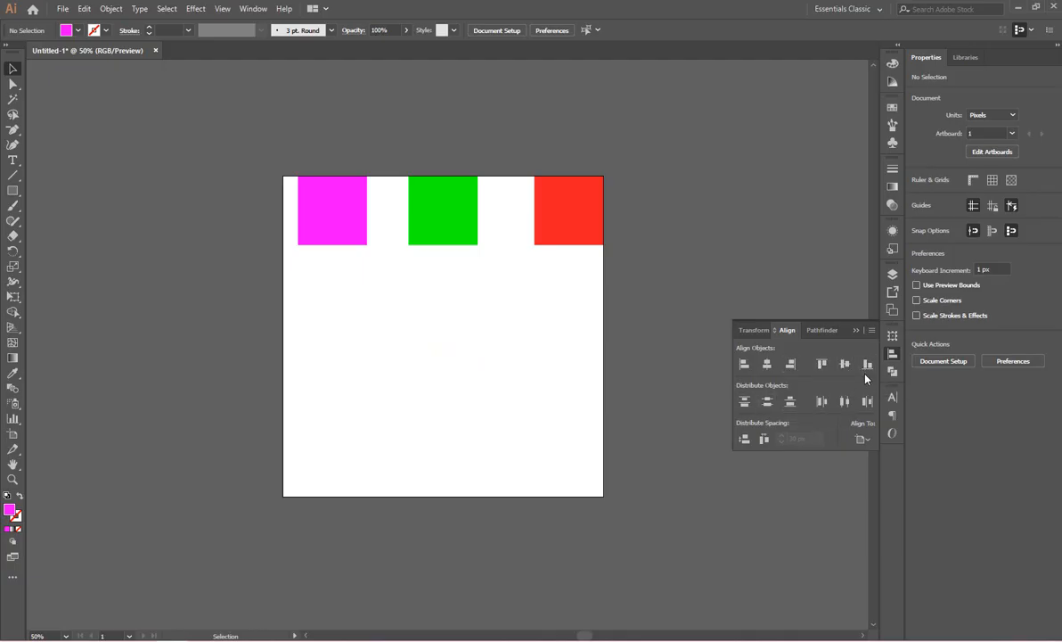
# Scatter the squares diagonally across the artboard, with magenta upper left, green in the middle and red lower right.
pyautogui.moveTo(563, 294); pyautogui.dragTo(318, 228)
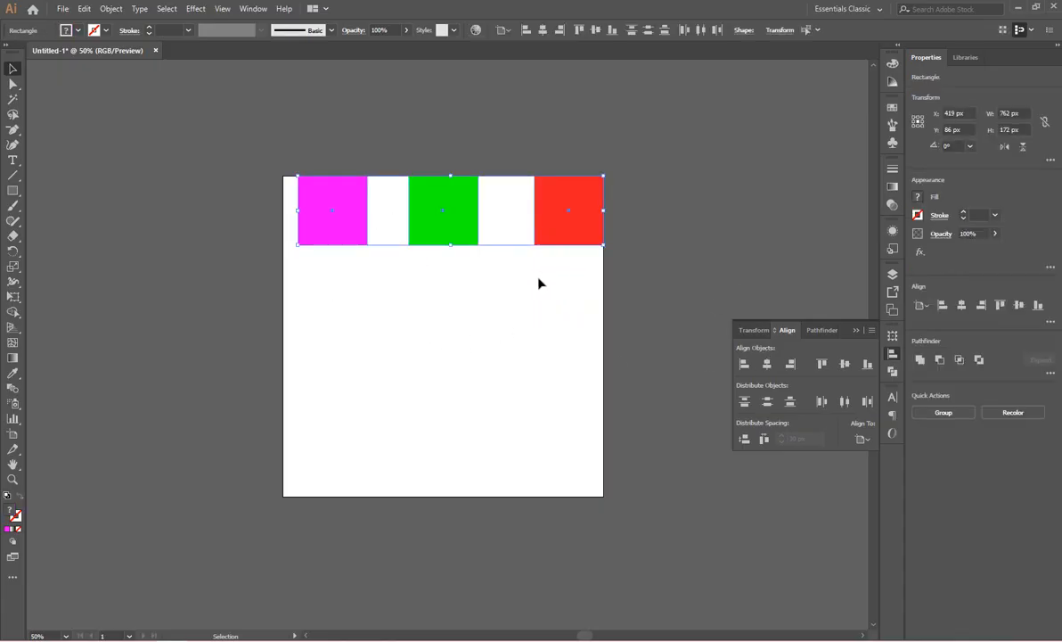
pyautogui.click(510, 324)
pyautogui.moveTo(456, 217); pyautogui.dragTo(452, 329)
pyautogui.moveTo(562, 230); pyautogui.dragTo(539, 384)
pyautogui.moveTo(350, 229); pyautogui.dragTo(363, 269)
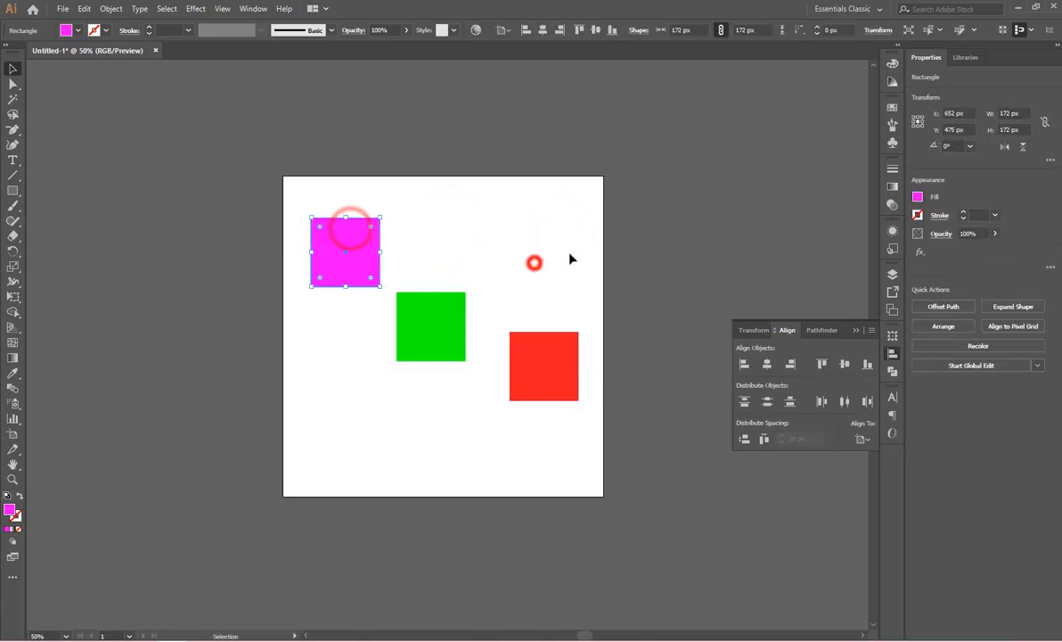
# Switch the alignment reference to Align to Selection and align the vertical centers of all three squares.
pyautogui.moveTo(585, 226); pyautogui.dragTo(341, 406)
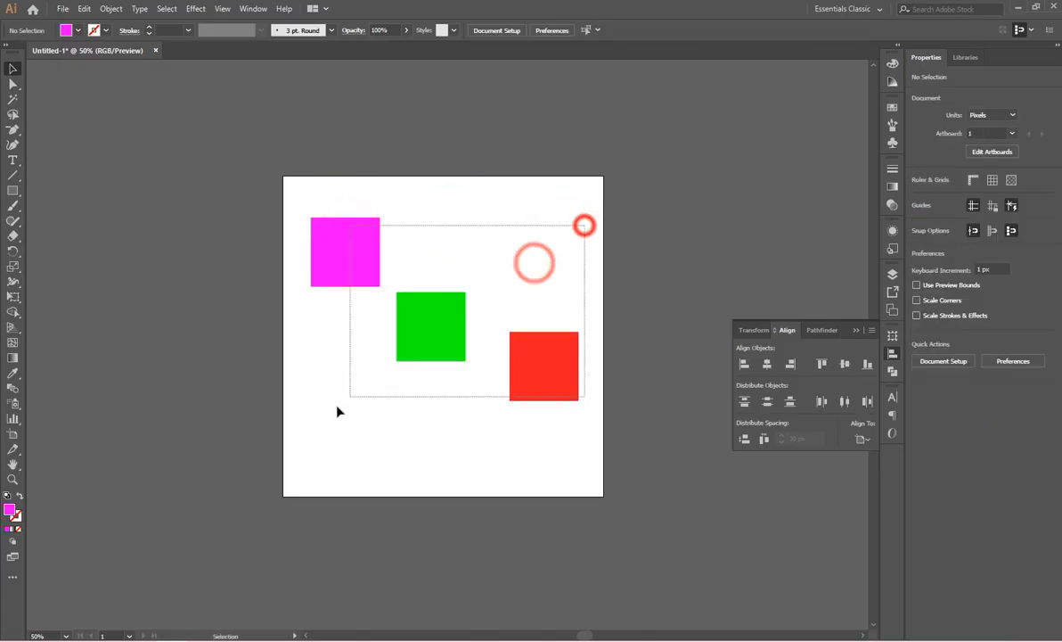
pyautogui.click(863, 438)
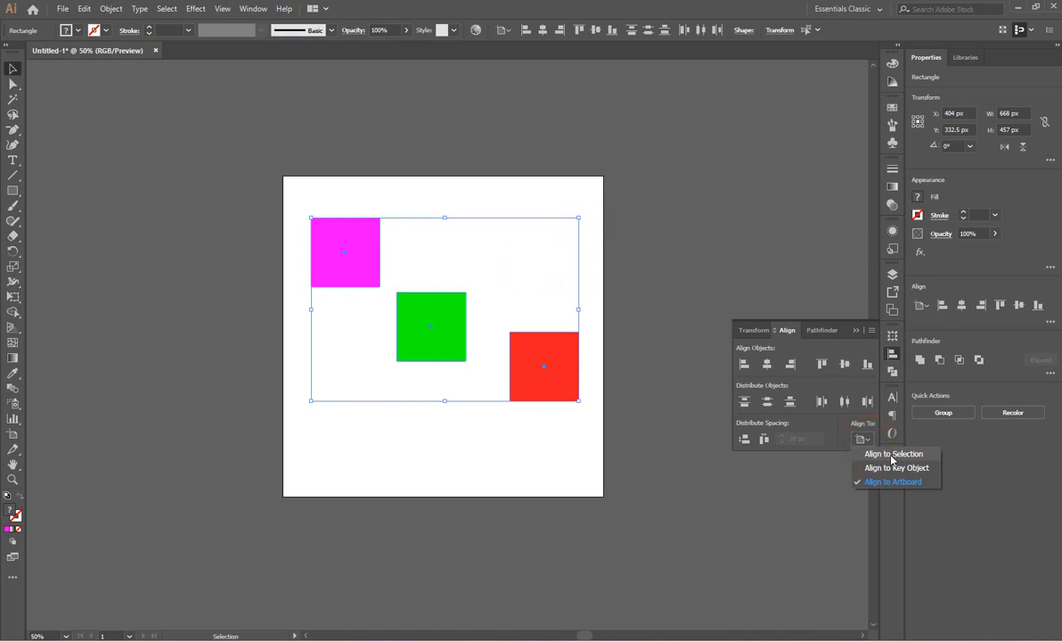
pyautogui.click(900, 456)
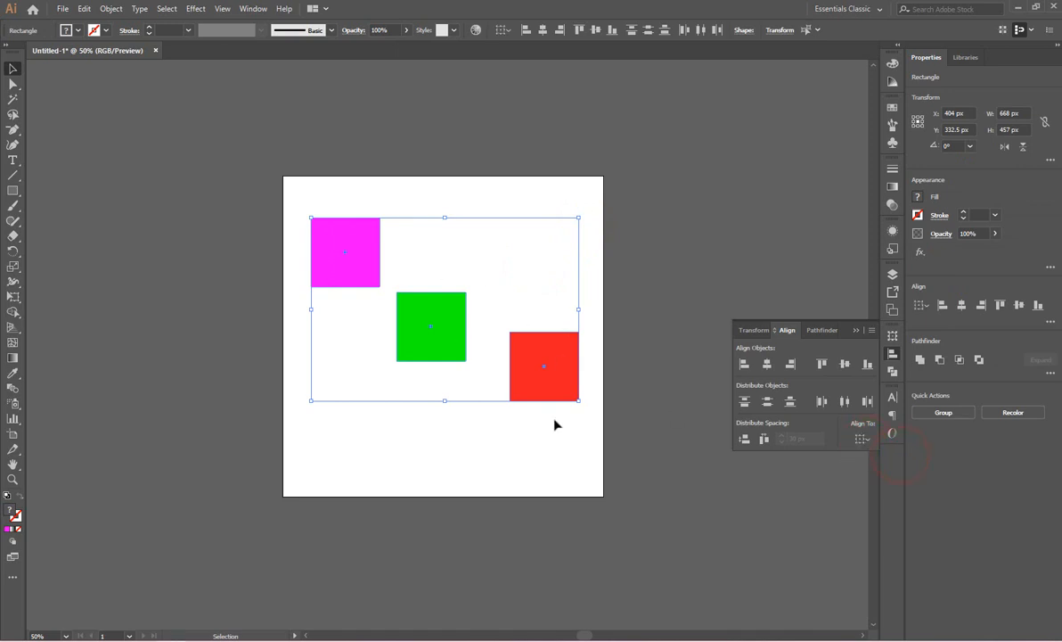
pyautogui.click(845, 366)
pyautogui.click(479, 414)
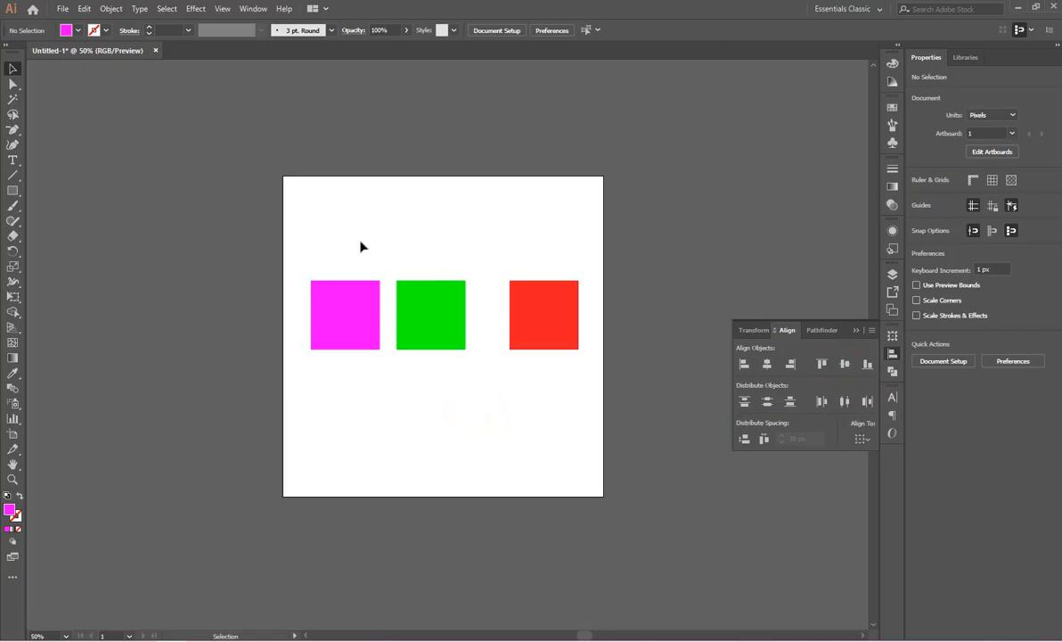
# Distribute the three squares in the row evenly by their horizontal centers.
pyautogui.moveTo(327, 246); pyautogui.dragTo(584, 459)
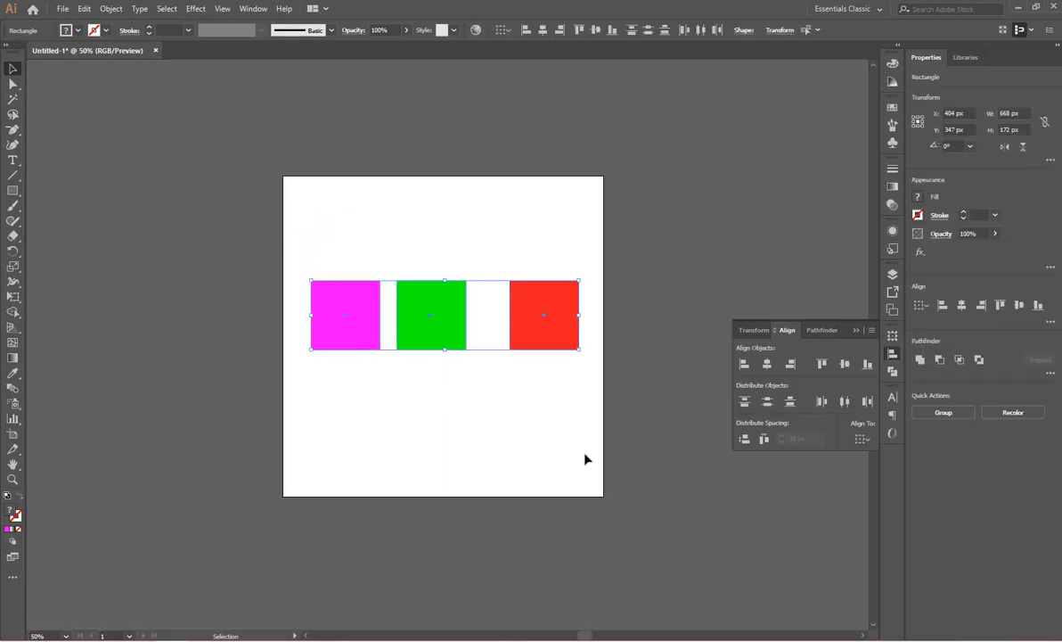
pyautogui.click(846, 403)
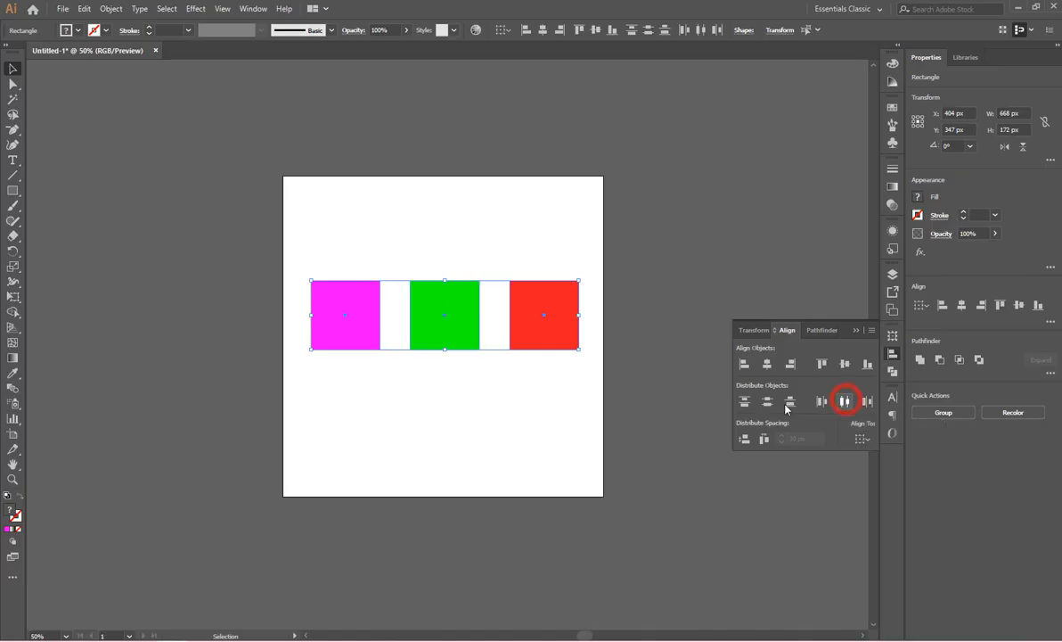
pyautogui.click(495, 420)
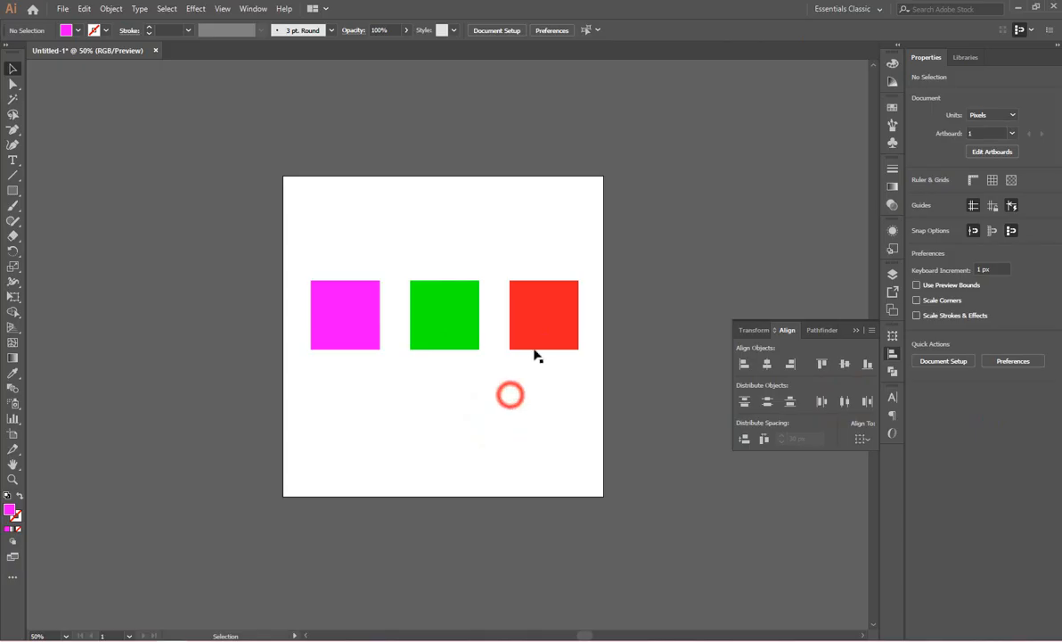
# Rearrange the squares into a column of magenta, green and red, and distribute them evenly by their vertical centers.
pyautogui.moveTo(535, 353); pyautogui.dragTo(462, 259)
pyautogui.click(527, 290)
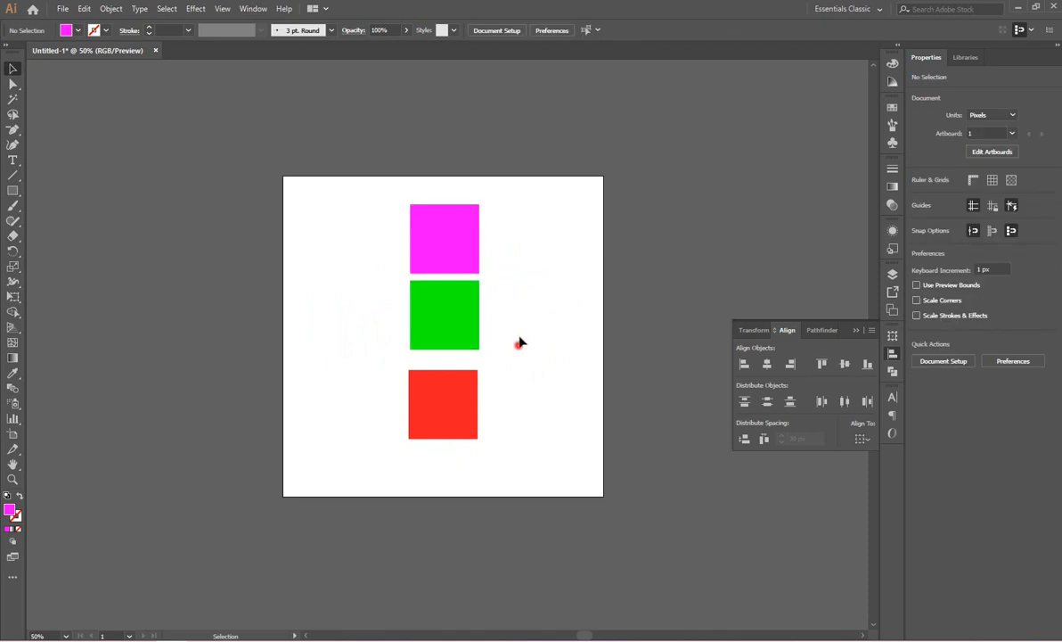
pyautogui.moveTo(514, 227); pyautogui.dragTo(426, 442)
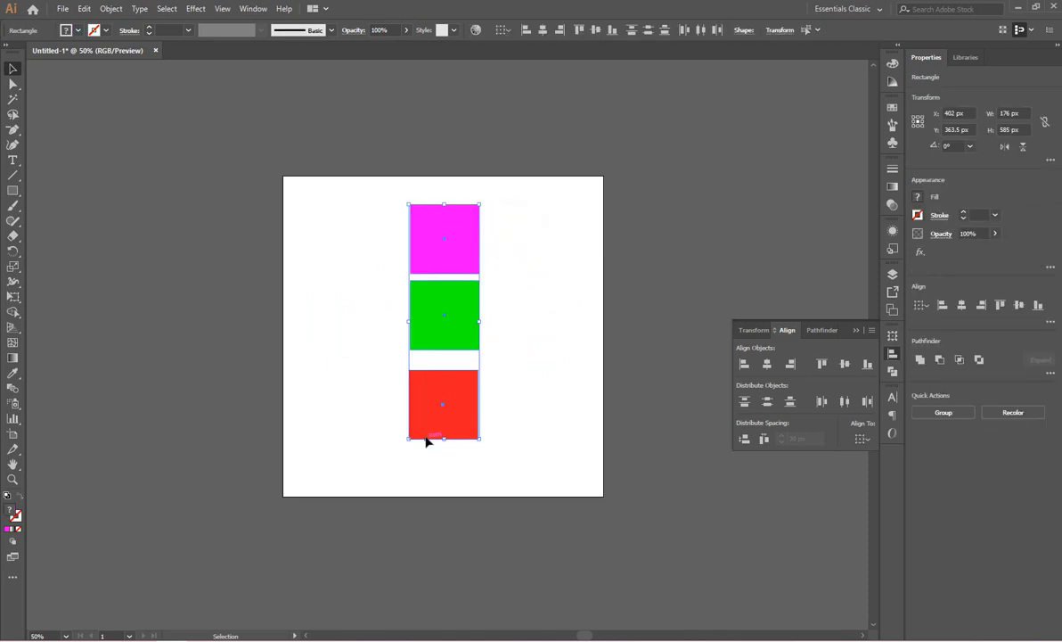
pyautogui.click(768, 402)
pyautogui.click(529, 391)
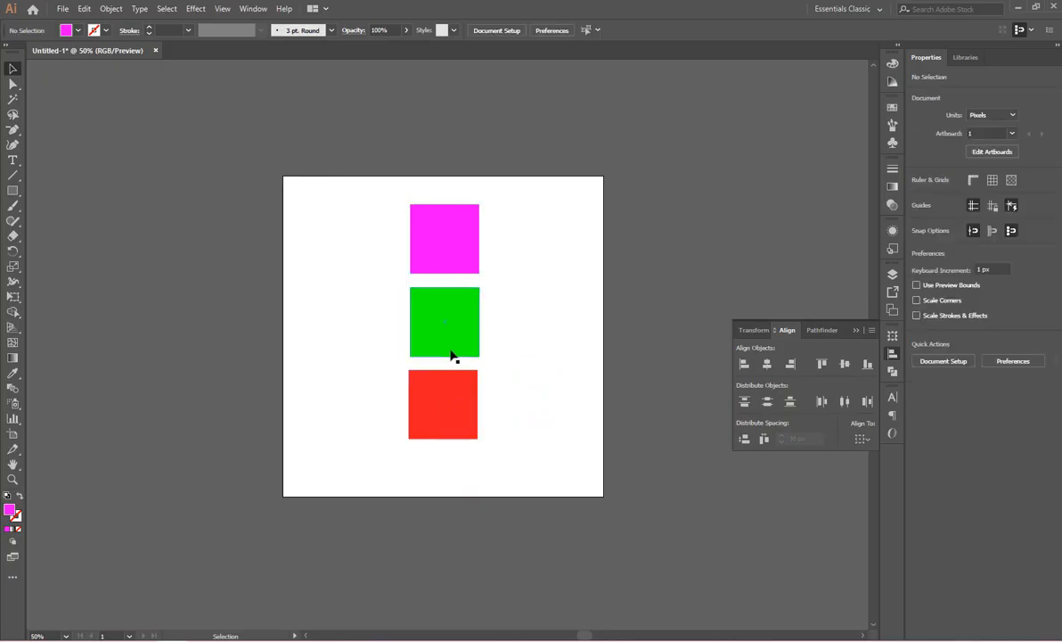
pyautogui.click(554, 371)
# Break up the column, placing red across the artboard's left edge, magenta near the middle and green below and right of magenta.
pyautogui.moveTo(460, 399); pyautogui.dragTo(306, 316)
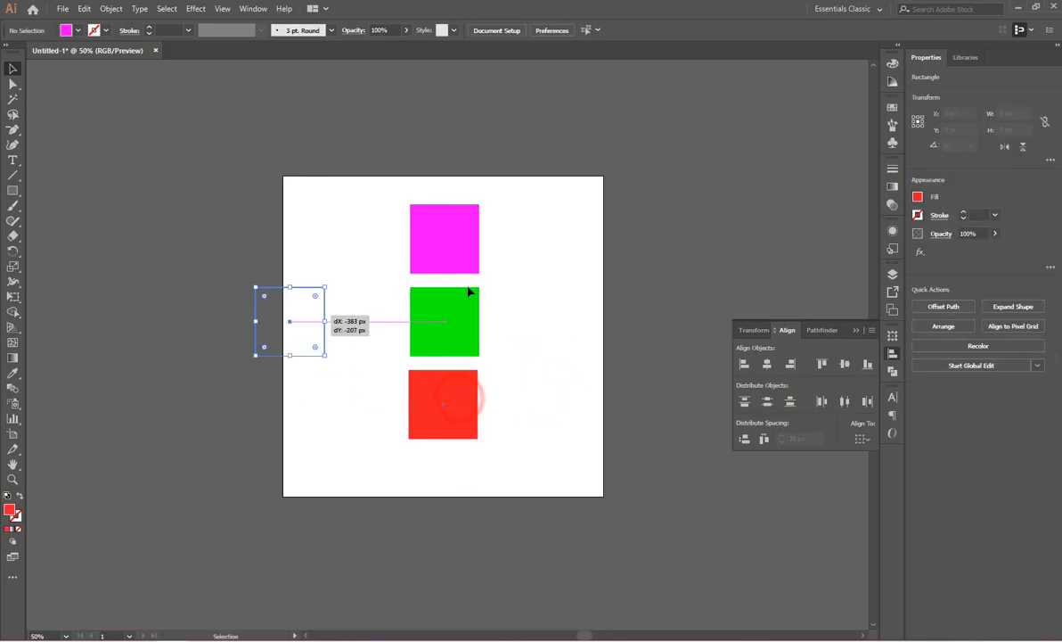
pyautogui.moveTo(443, 325); pyautogui.dragTo(527, 349)
pyautogui.moveTo(451, 258); pyautogui.dragTo(437, 307)
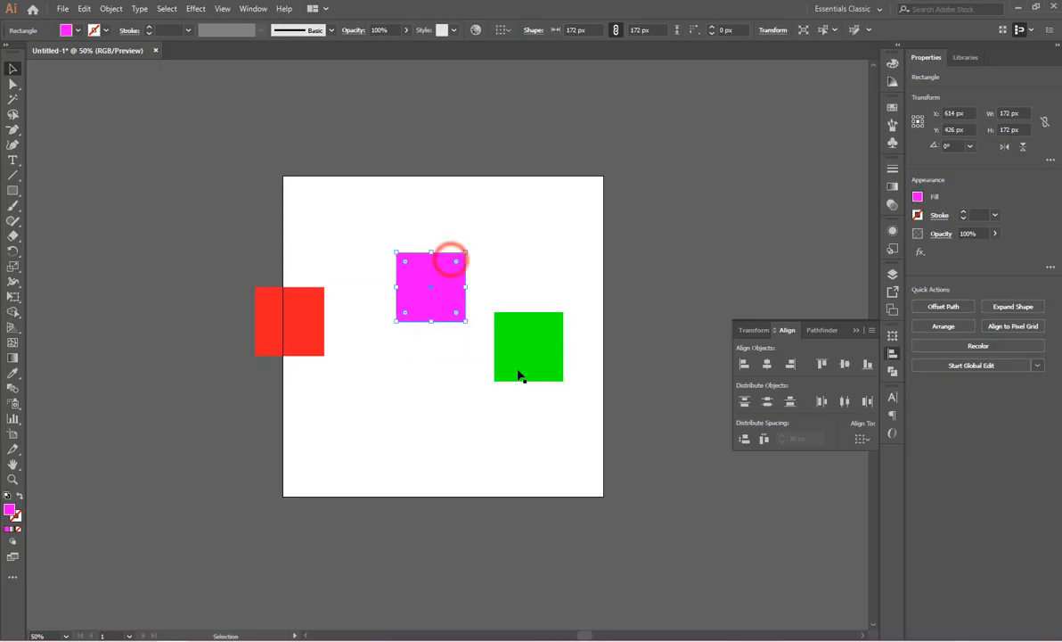
pyautogui.moveTo(519, 355); pyautogui.dragTo(472, 367)
# Align the magenta and green squares to each other by their horizontal centers.
pyautogui.click(499, 274)
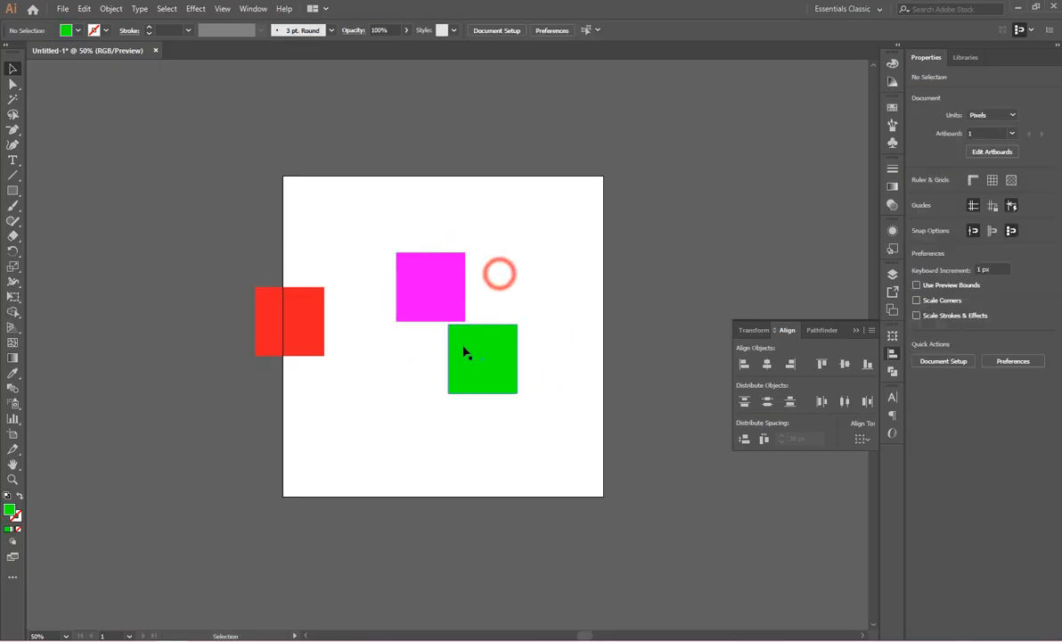
pyautogui.moveTo(494, 293); pyautogui.dragTo(454, 357)
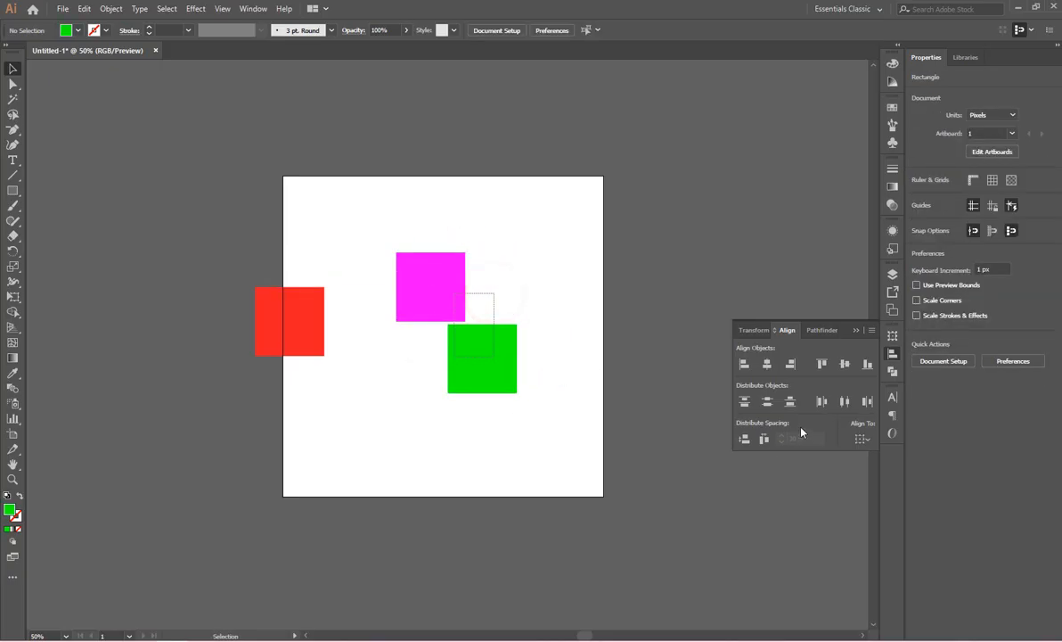
pyautogui.click(768, 365)
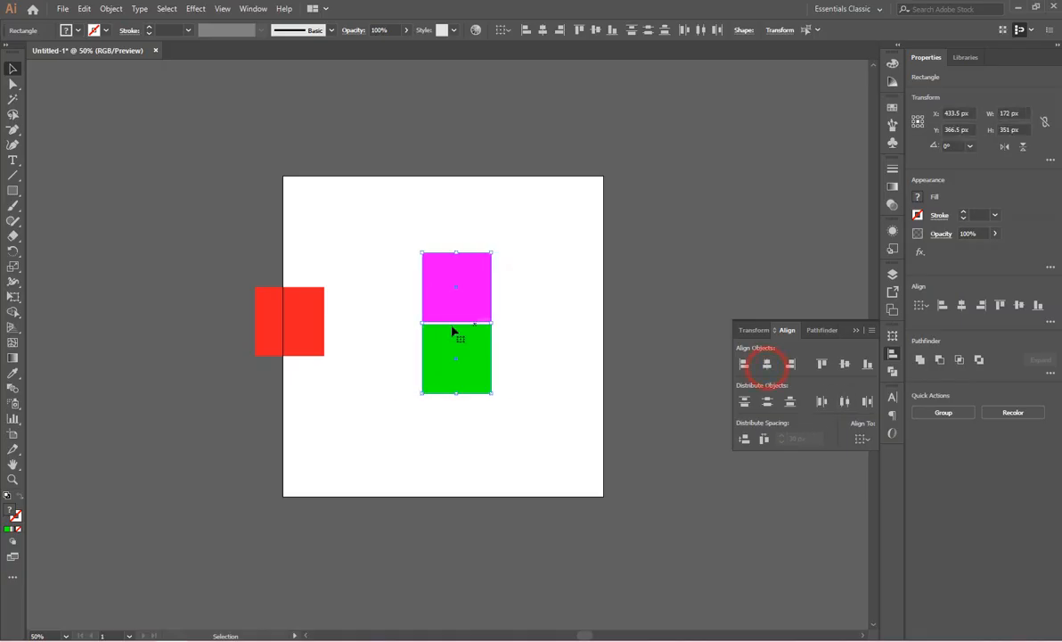
# Switch to Align to Key Object with the green square as key, and distribute the vertical spacing to magenta at 50 px.
pyautogui.click(861, 442)
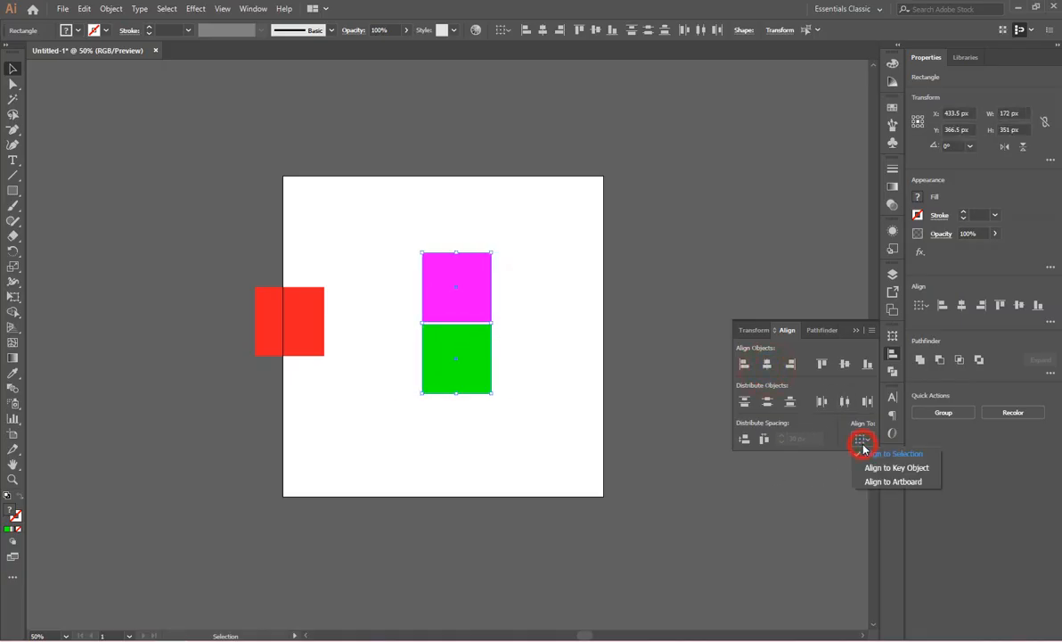
pyautogui.click(918, 471)
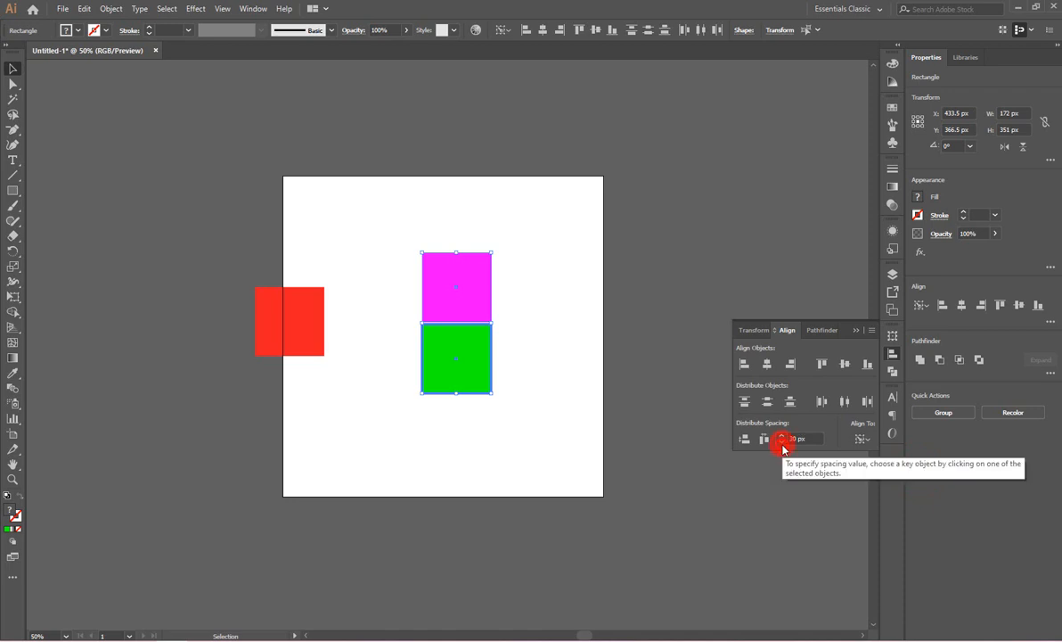
pyautogui.click(781, 435)
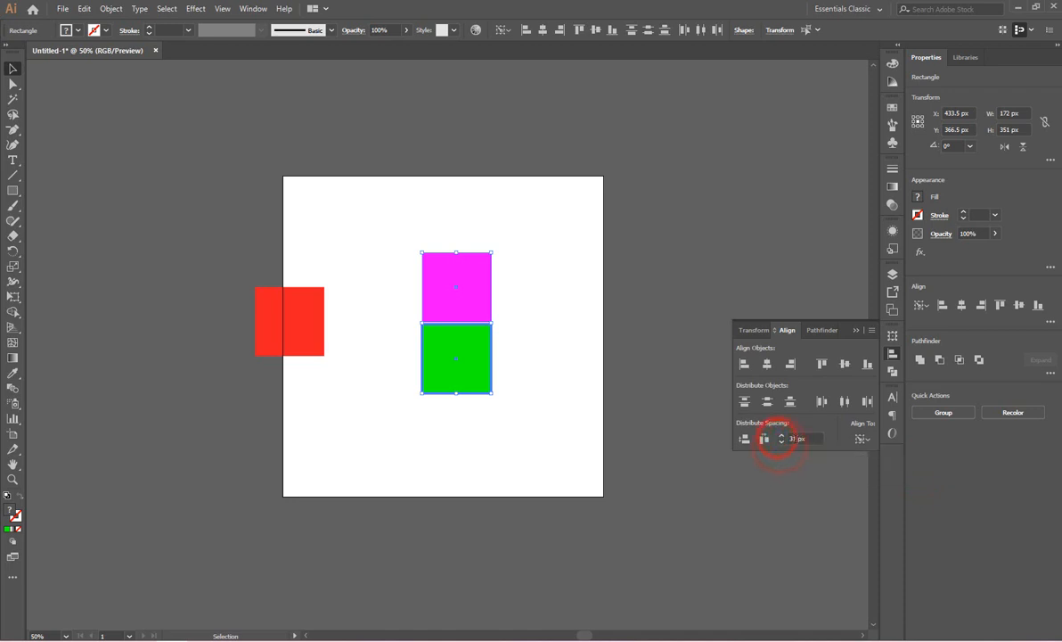
pyautogui.click(800, 439)
pyautogui.write('50')
pyautogui.click(745, 440)
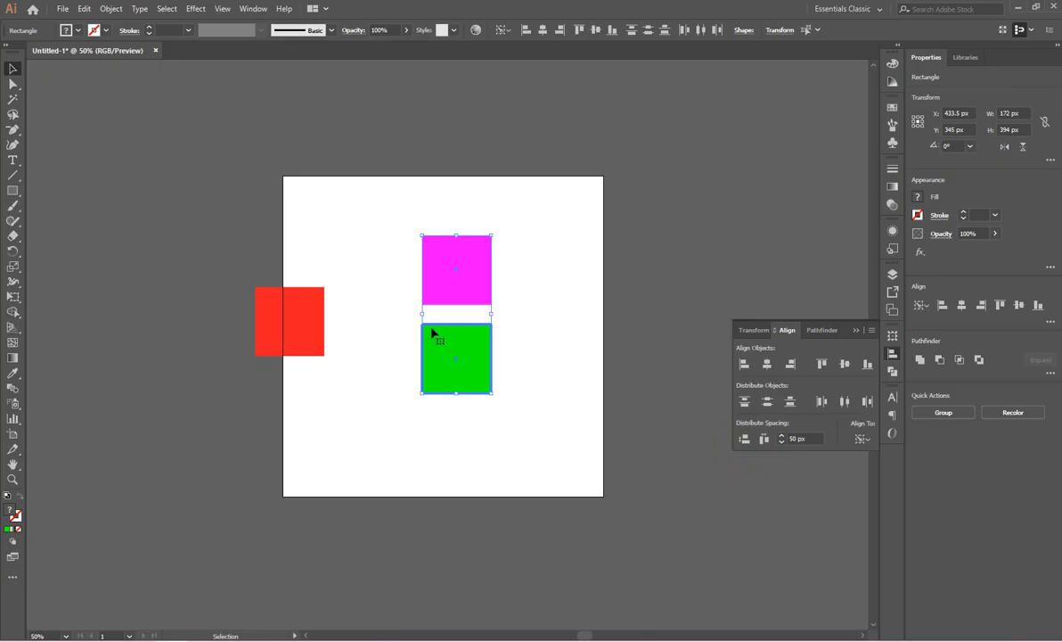
pyautogui.click(540, 363)
# Move the magenta square directly beside the green square on its right, level with it.
pyautogui.moveTo(463, 281); pyautogui.dragTo(507, 357)
pyautogui.click(495, 288)
pyautogui.click(467, 286)
# Distribute the green and magenta squares horizontally with 50 px spacing, using green as the key object.
pyautogui.moveTo(437, 290); pyautogui.dragTo(535, 423)
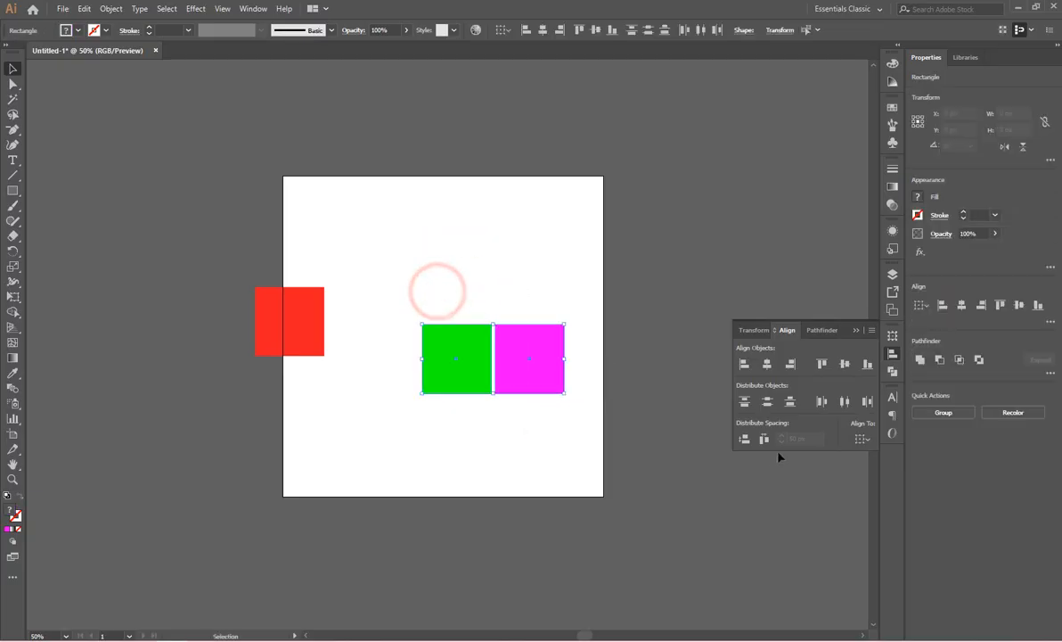
pyautogui.click(860, 438)
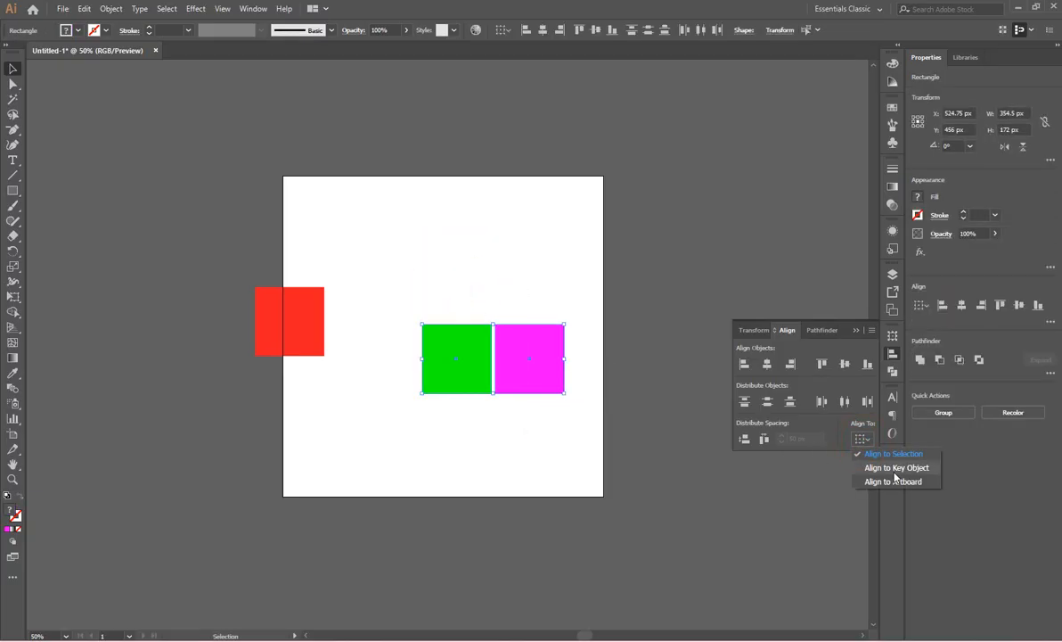
pyautogui.click(911, 469)
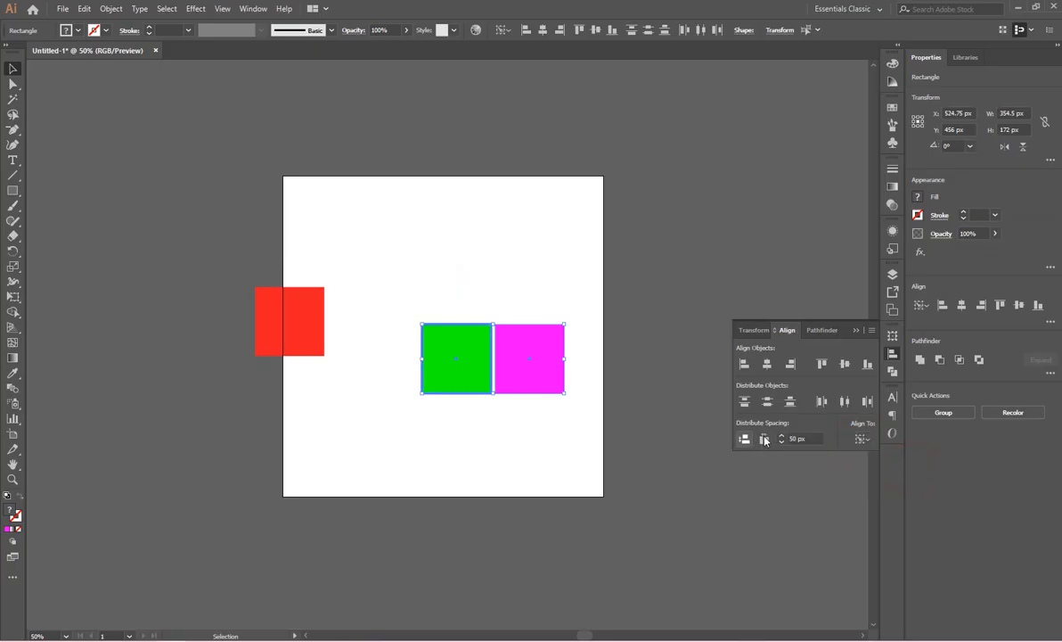
pyautogui.click(764, 439)
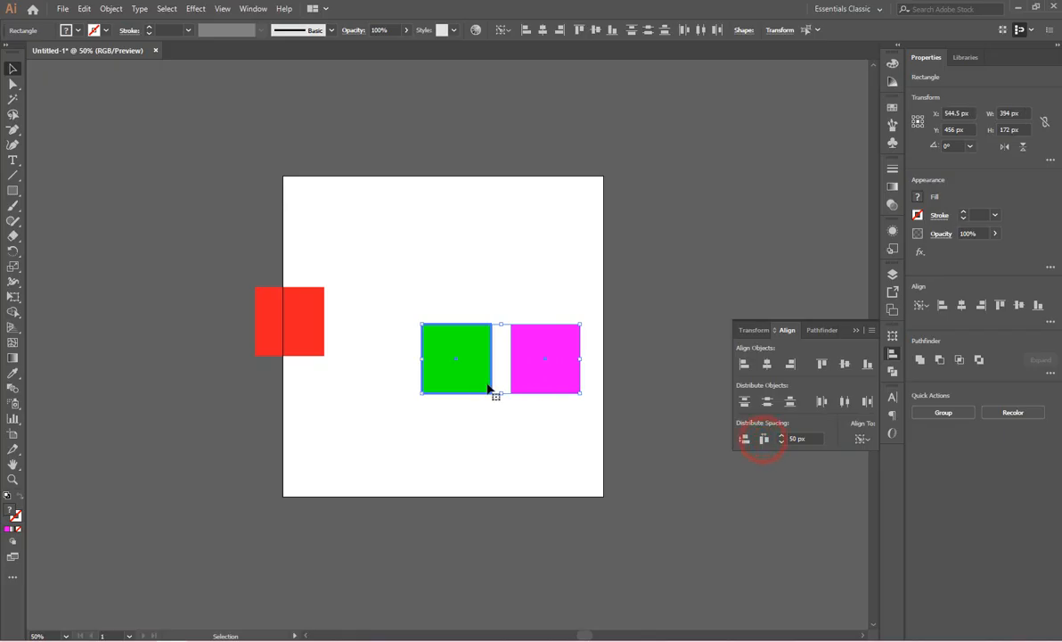
pyautogui.click(514, 427)
# Place the red square just left of the green one and move the magenta square closer to green.
pyautogui.moveTo(308, 313); pyautogui.dragTo(400, 347)
pyautogui.moveTo(532, 361); pyautogui.dragTo(520, 364)
pyautogui.click(489, 272)
# Distribute all three squares horizontally with 50 px spacing, using the green square as the key object.
pyautogui.moveTo(351, 284); pyautogui.dragTo(806, 477)
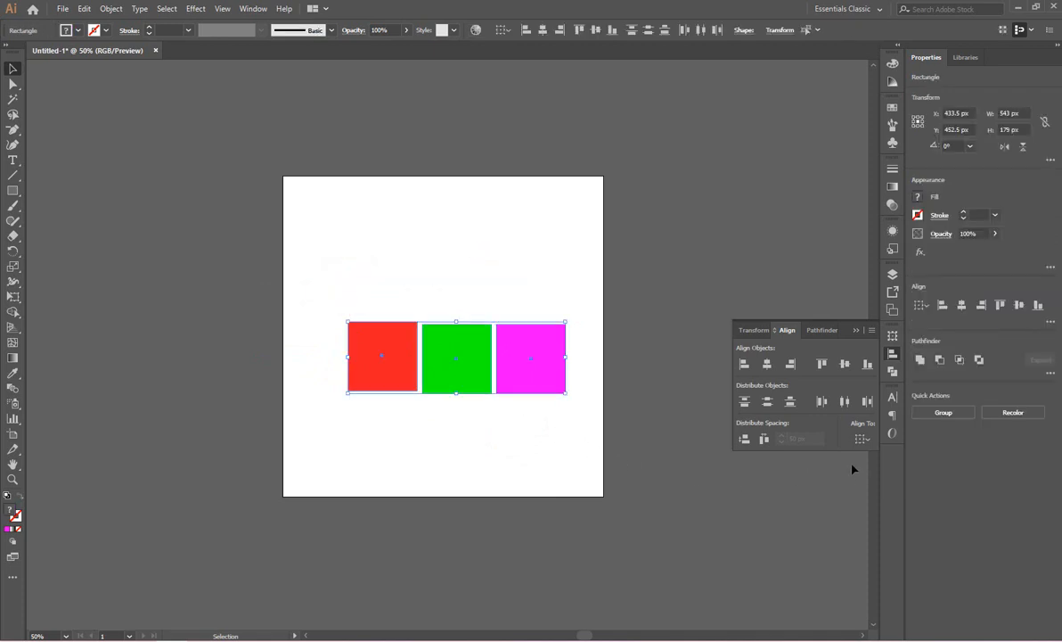
pyautogui.click(861, 442)
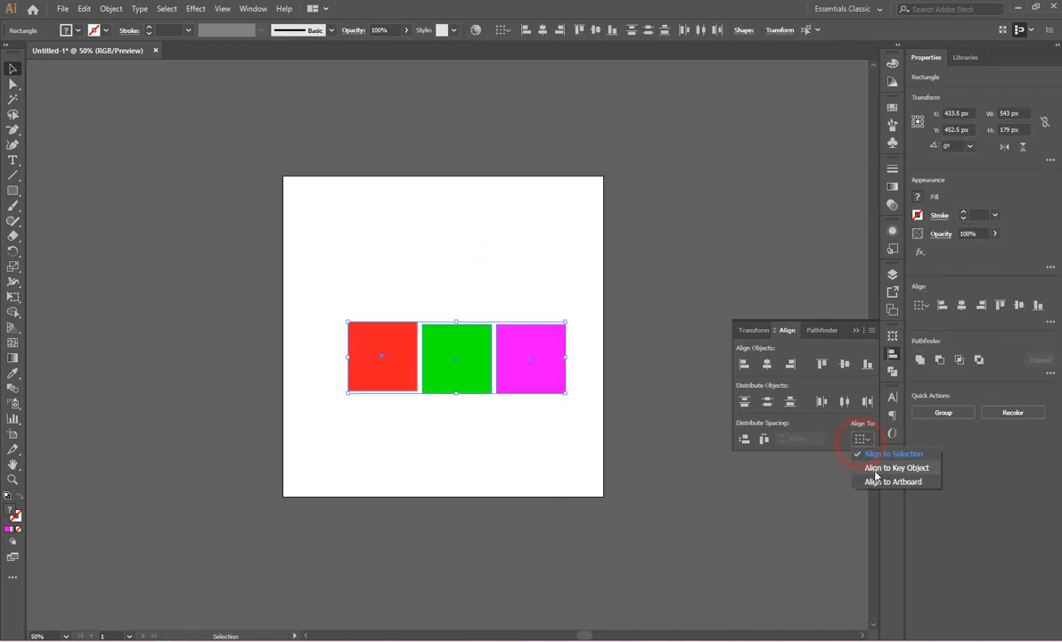
pyautogui.click(880, 469)
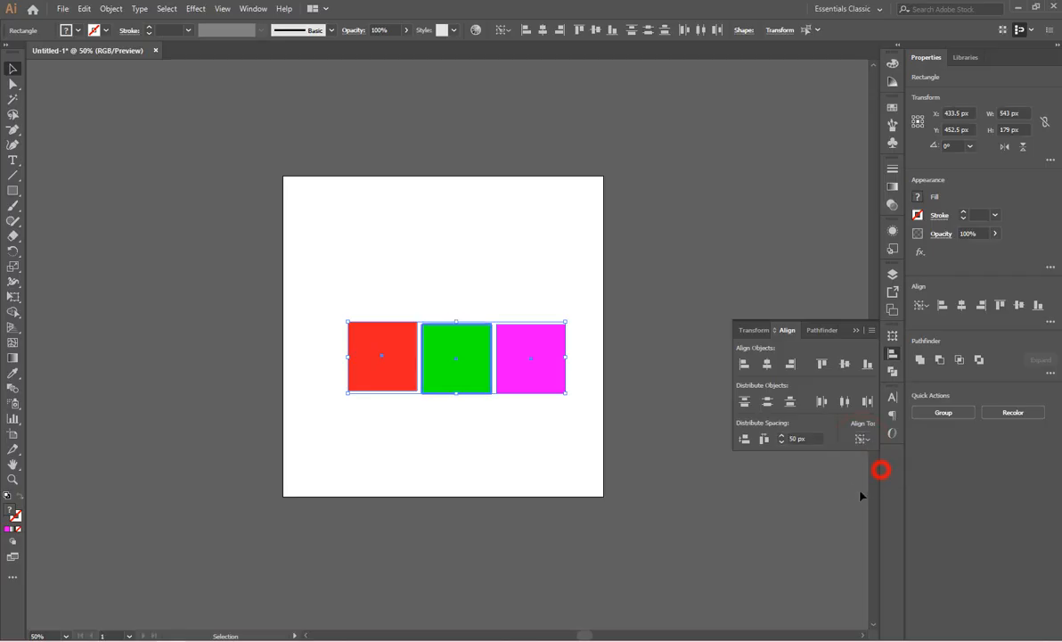
pyautogui.click(764, 439)
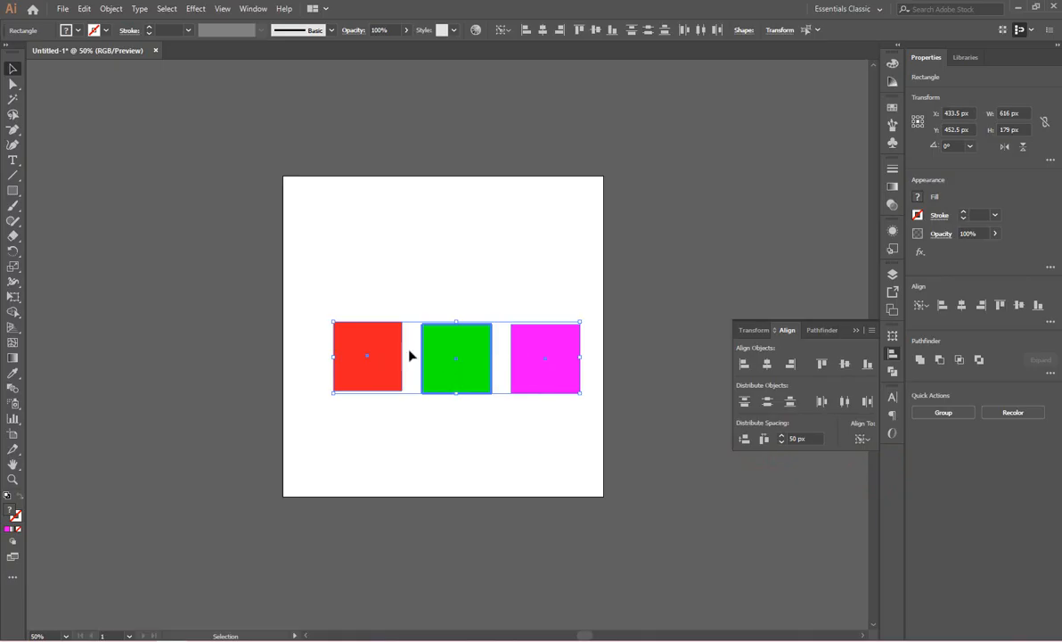
pyautogui.click(458, 451)
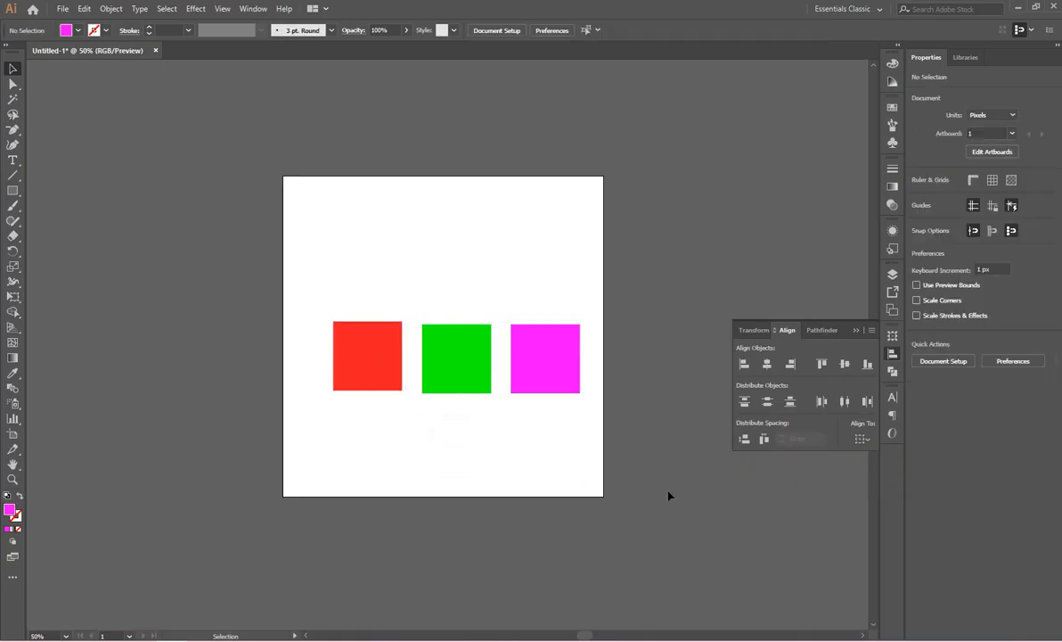